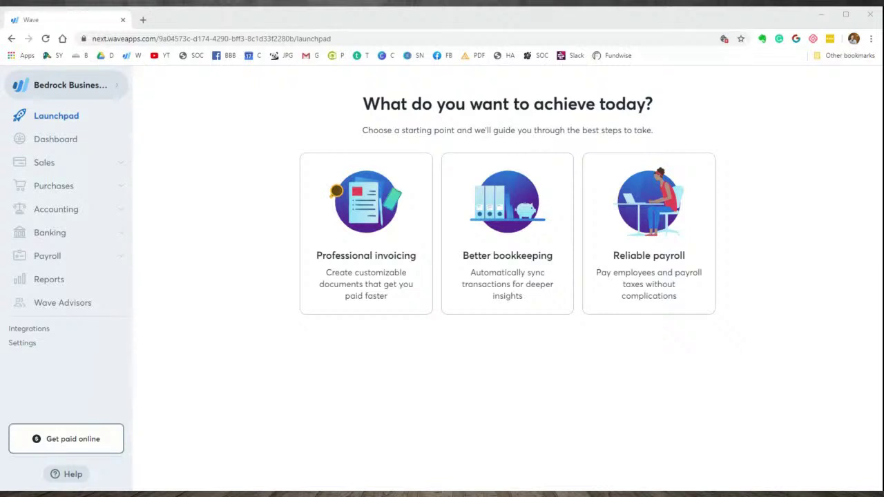
- Switch the account to the Bedrock Sample Co business from the business list
left_click(201, 20)
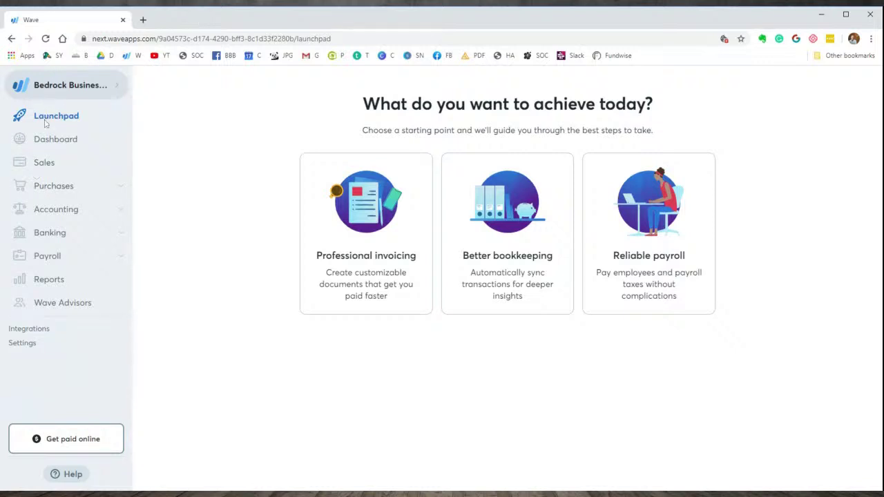
left_click(115, 90)
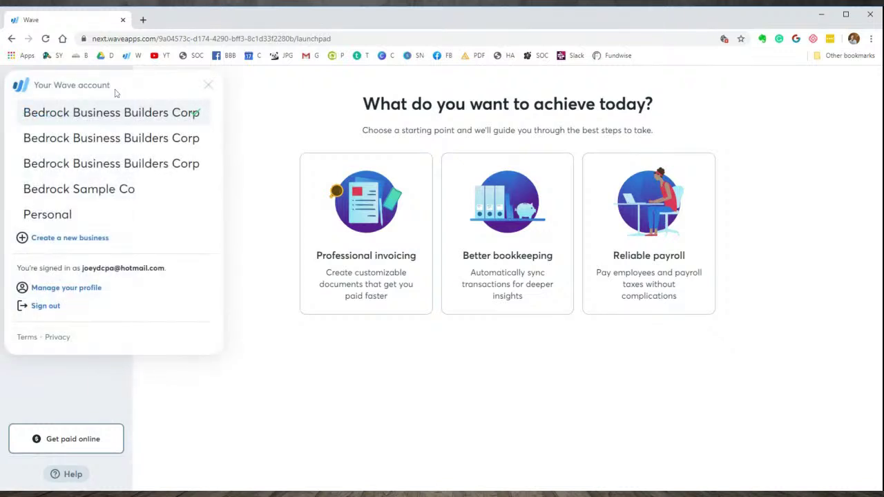
left_click(282, 109)
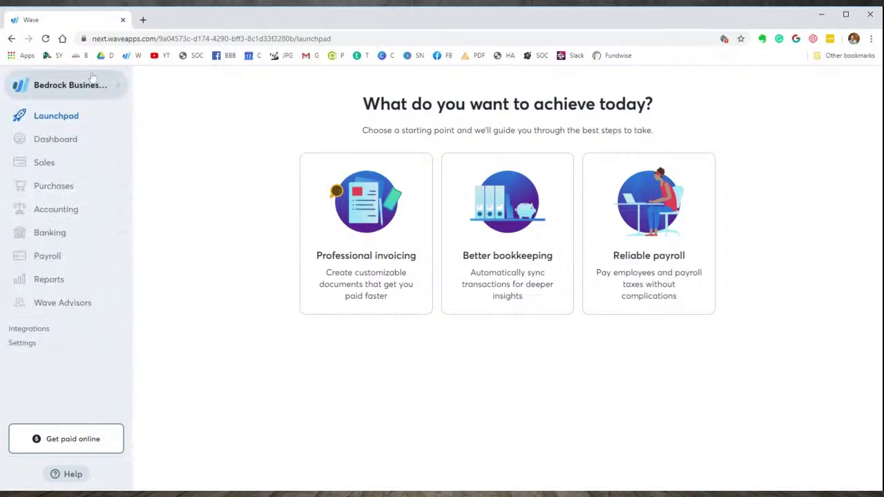
left_click(118, 88)
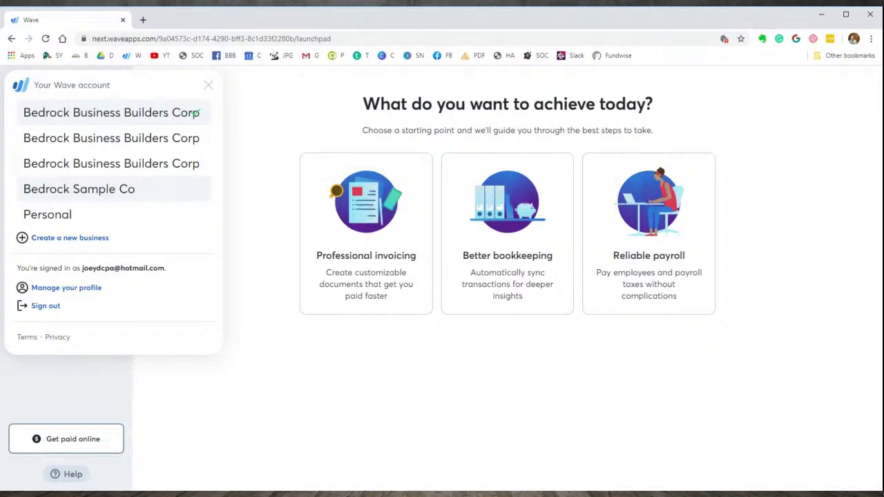
left_click(117, 195)
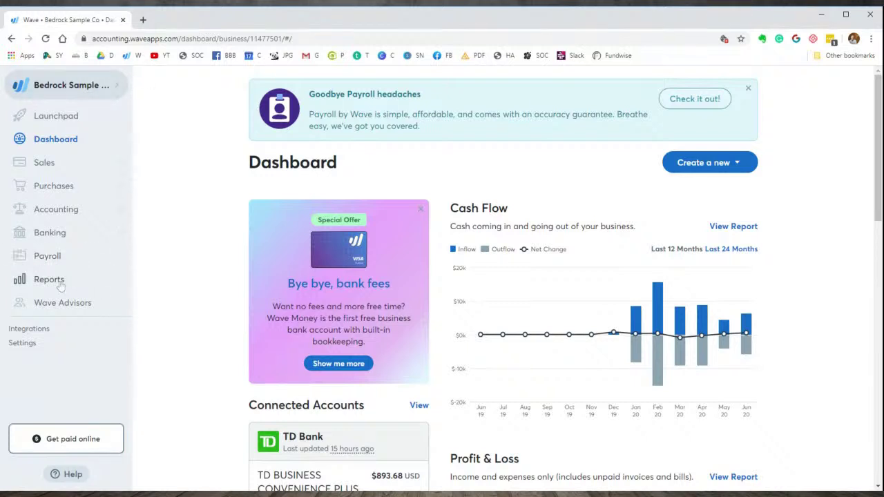
- Expand the Accounting section in the sidebar
left_click(117, 215)
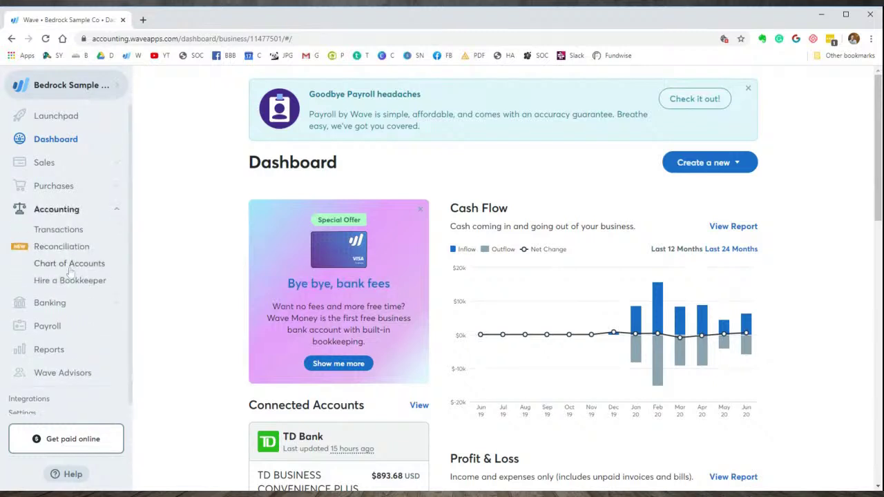
- Browse Chart of Accounts and Reconciliation, ending on the Transactions list totalling $893.68
left_click(69, 268)
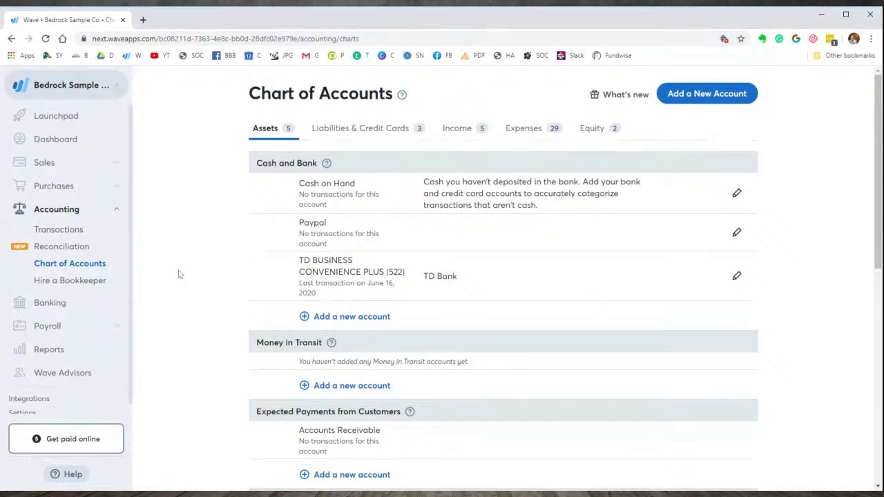
scroll(203, 291, "down", 1)
scroll(206, 292, "down", 3)
scroll(207, 276, "up", 3)
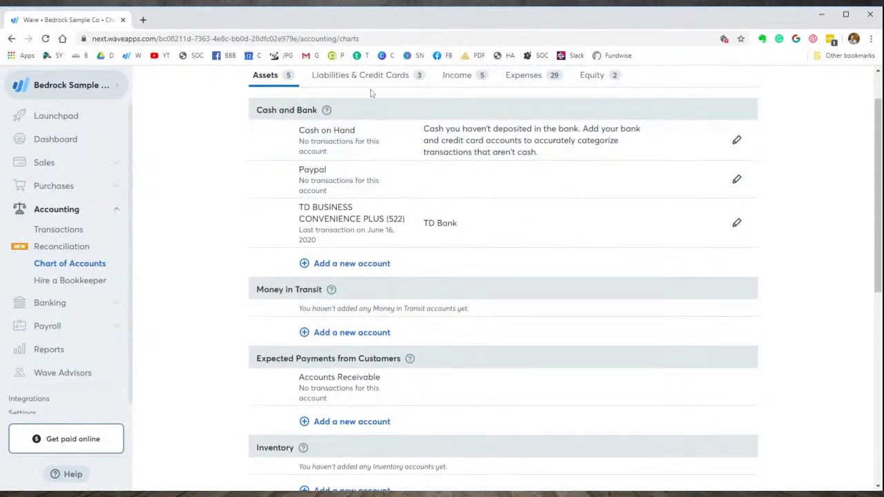
left_click(49, 253)
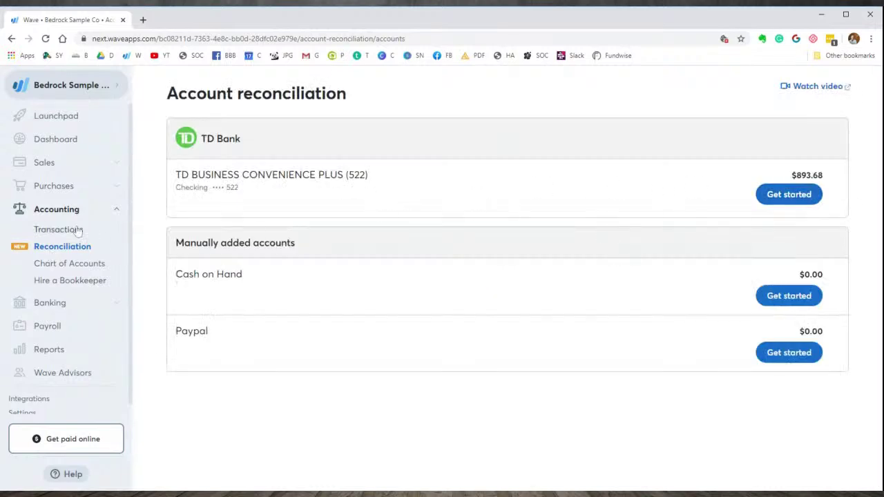
left_click(53, 234)
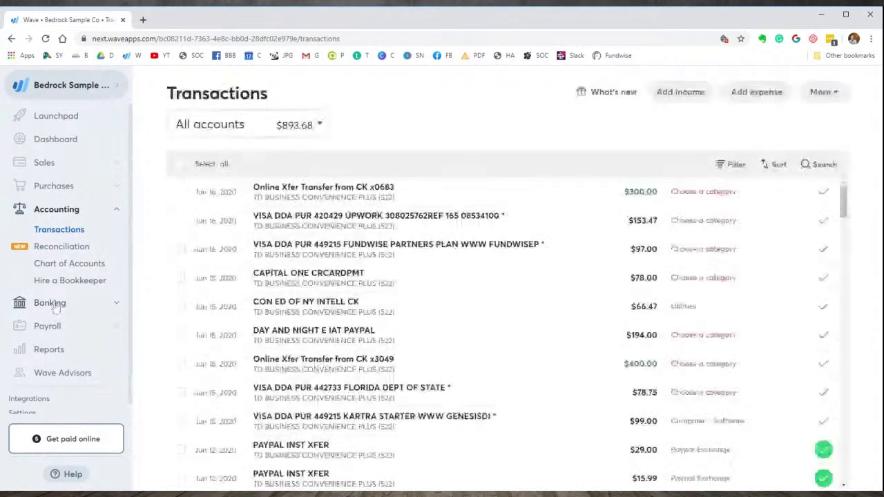
left_click(115, 304)
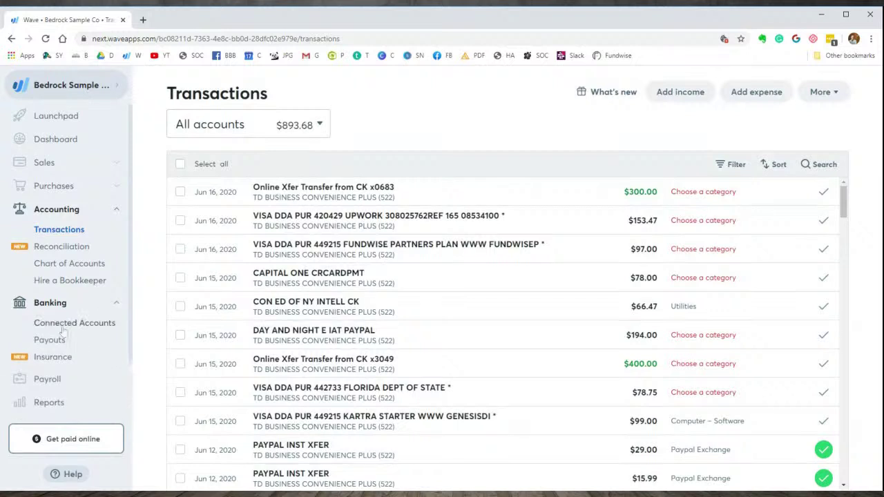
left_click(63, 325)
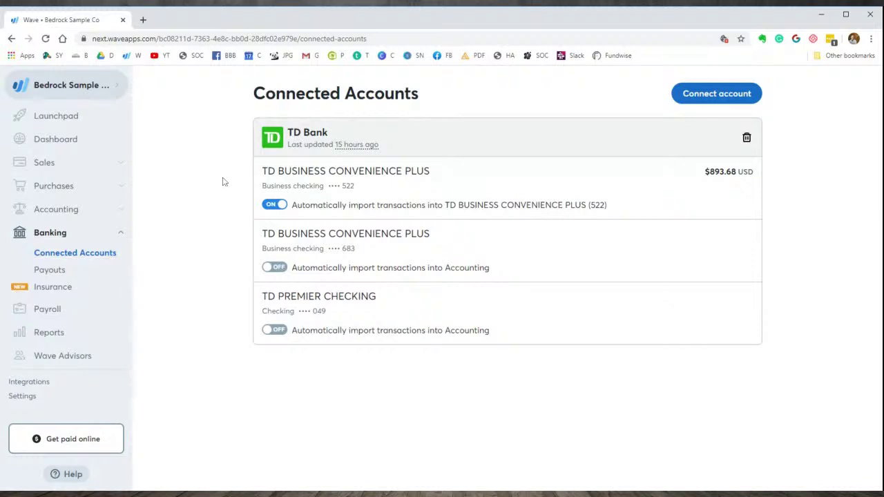
left_click(122, 213)
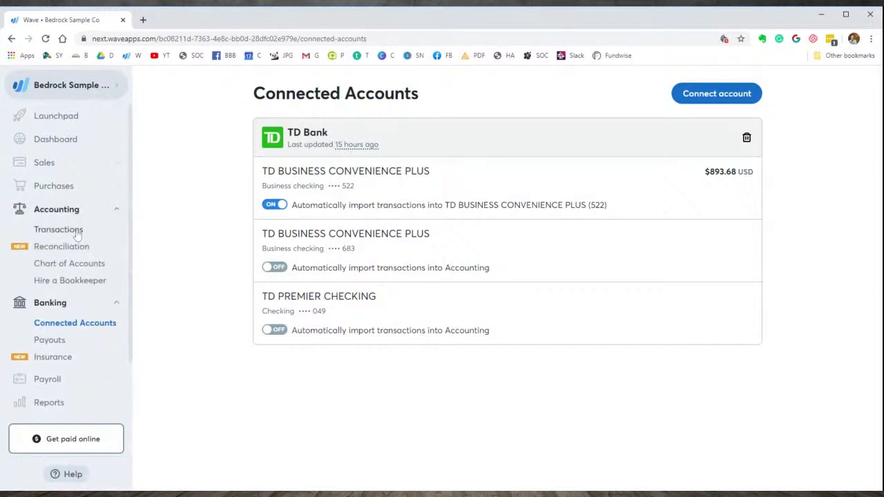
left_click(77, 235)
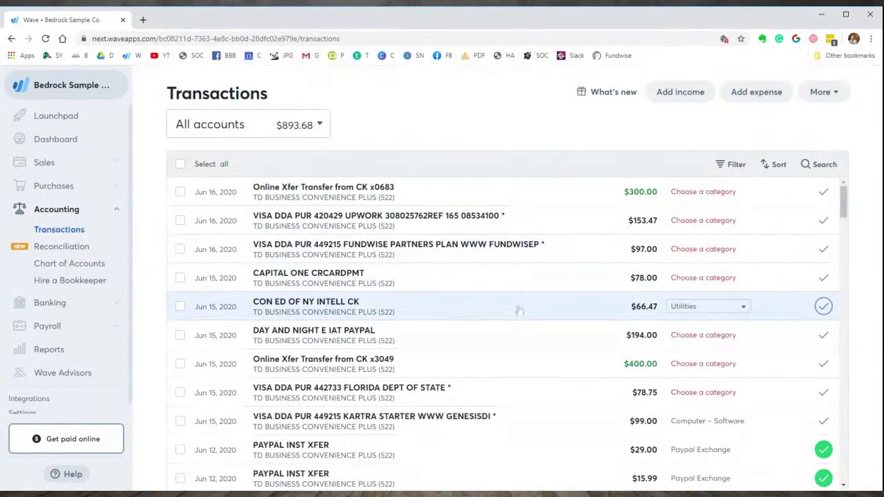
scroll(520, 325, "down", 3)
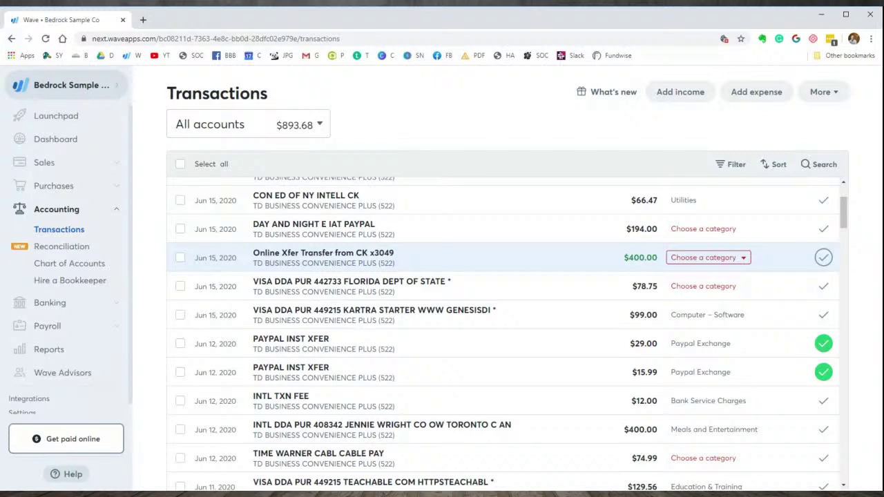
left_click(118, 166)
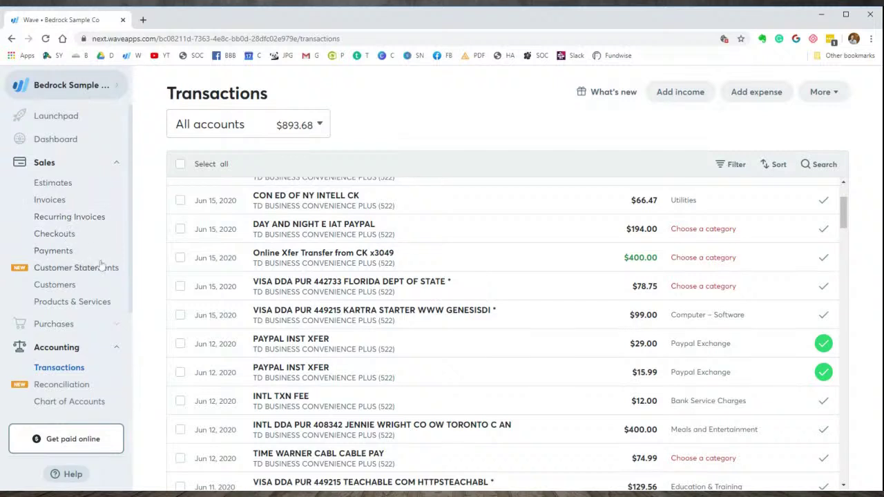
- Open the empty Sales Customers list and start adding a new customer
left_click(58, 288)
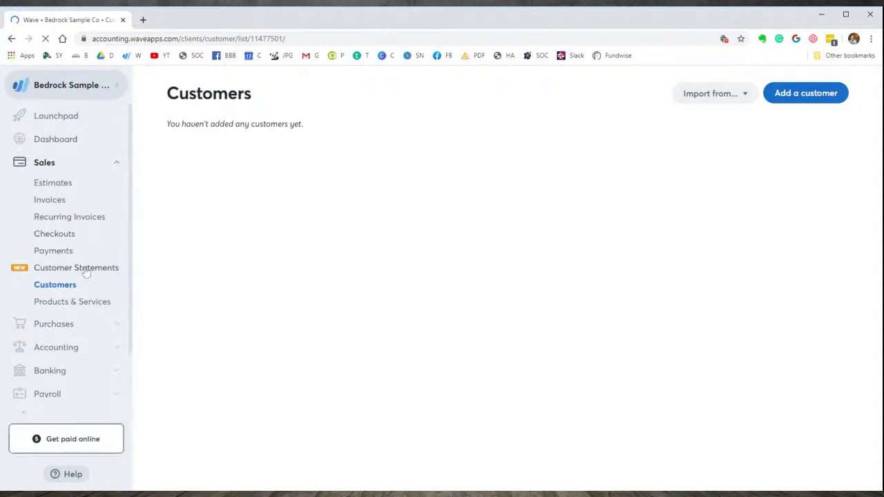
left_click(71, 288)
left_click(821, 98)
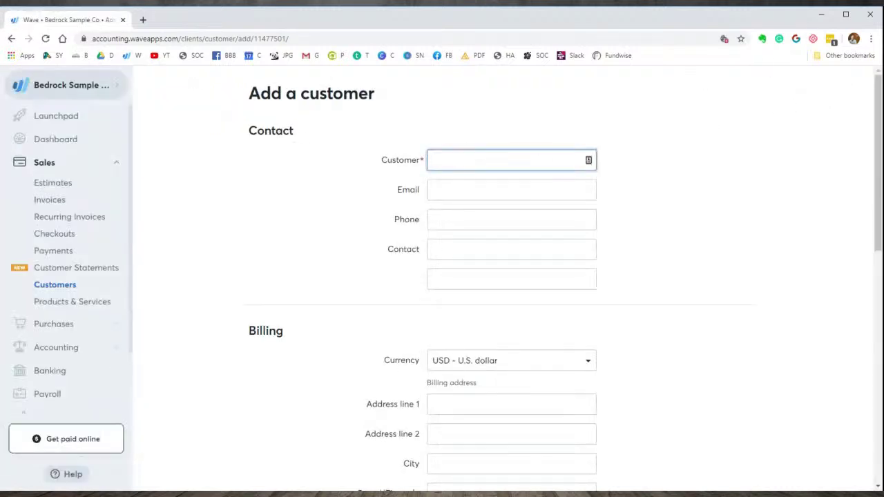
- Enter 'XYZ Corp' as the new customer's name
type("x")
key("BackSpace")
type("XYZ Corp")
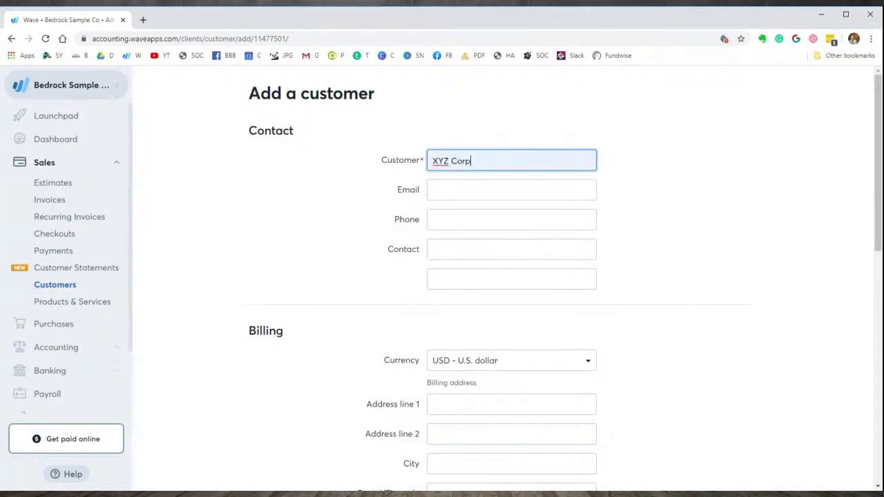
key("Tab")
left_click(729, 174)
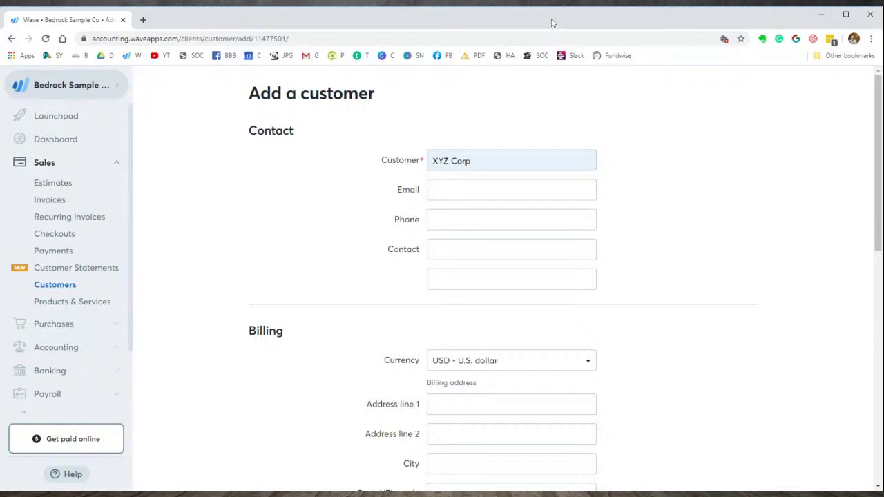
left_click(512, 4)
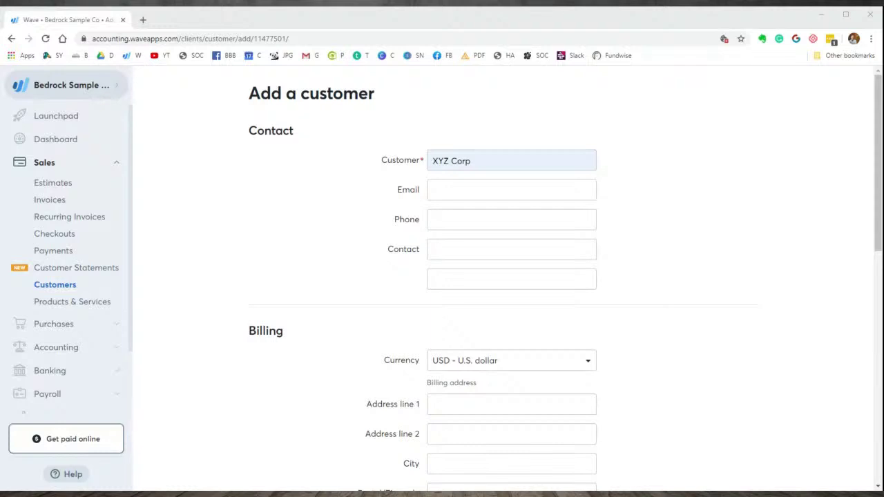
left_click(407, 14)
- Open the Sales > Invoices setup page
left_click(385, 15)
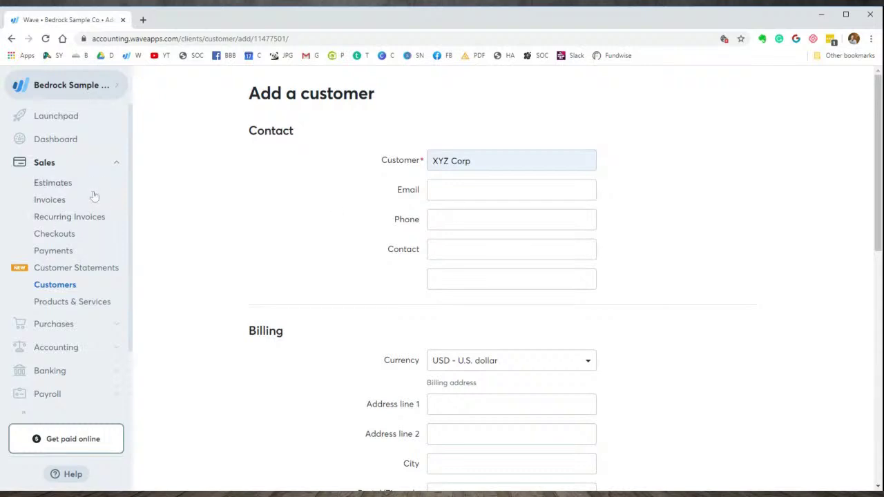
left_click(58, 206)
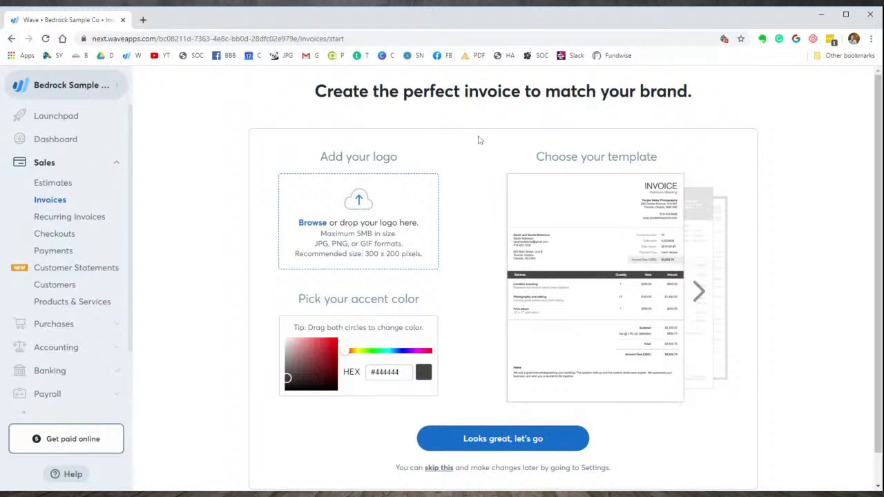
- Upload the Bedrock University logo, keep the #4464AA accent, and start invoice 1
scroll(476, 141, "down", 1)
scroll(477, 142, "up", 1)
left_click(359, 204)
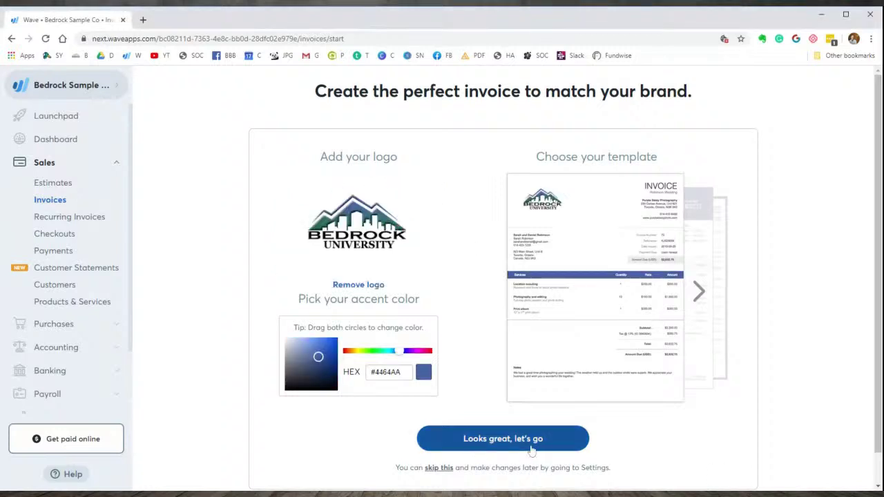
scroll(509, 336, "down", 1)
left_click(499, 408)
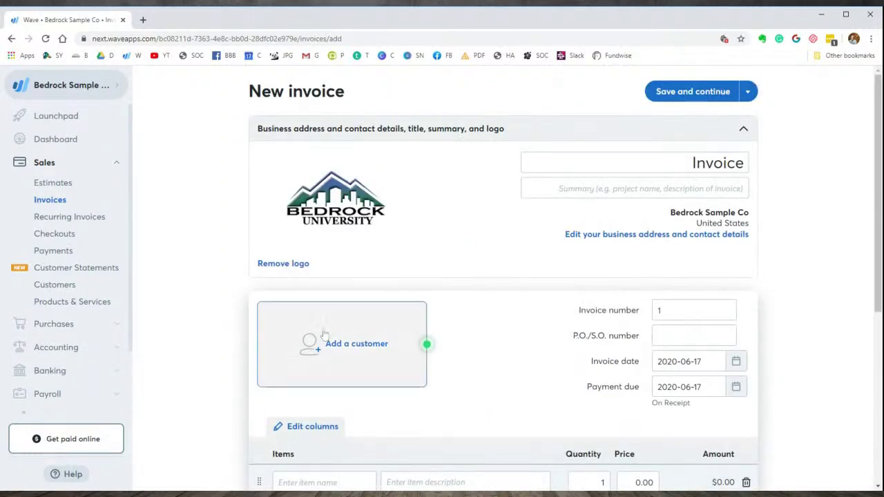
- Create customer Bedrock Business Builders Corp from autofill and bill the invoice to it
left_click(320, 351)
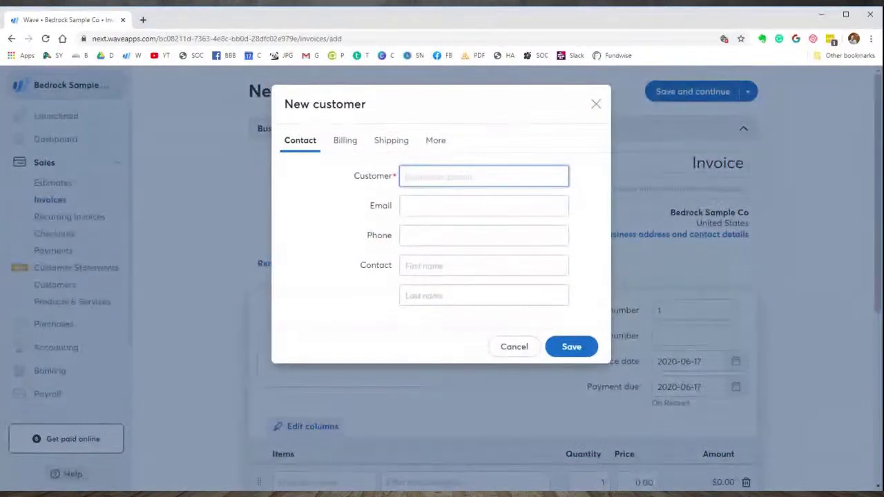
key("Down")
key("Return")
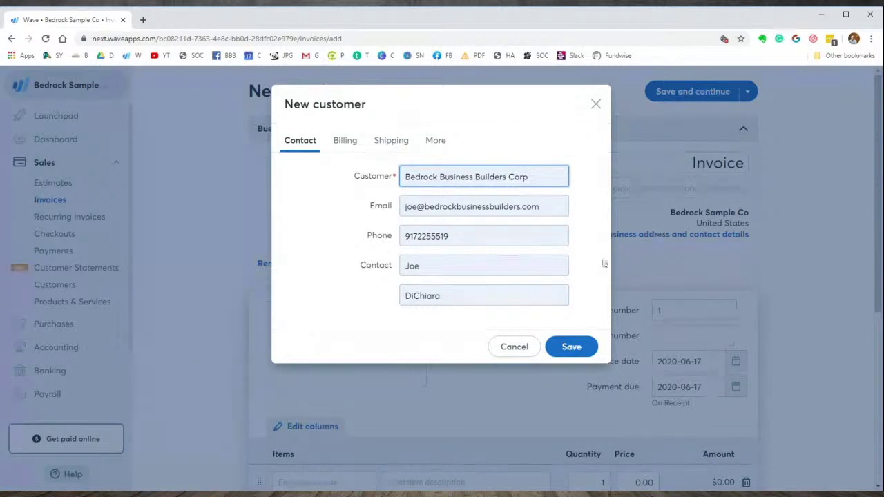
left_click(578, 347)
scroll(442, 235, "down", 1)
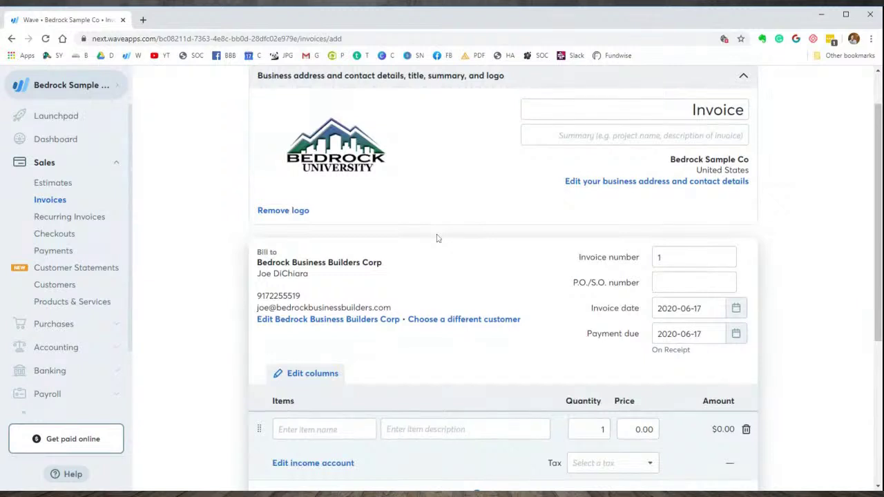
scroll(478, 229, "up", 1)
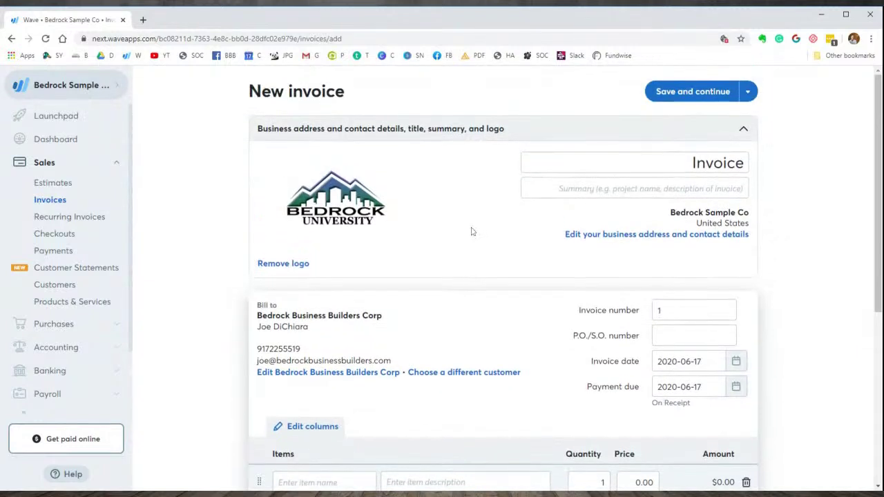
scroll(474, 242, "down", 2)
- Name the first invoice line item 'Personal Tax Prep'
left_click(291, 376)
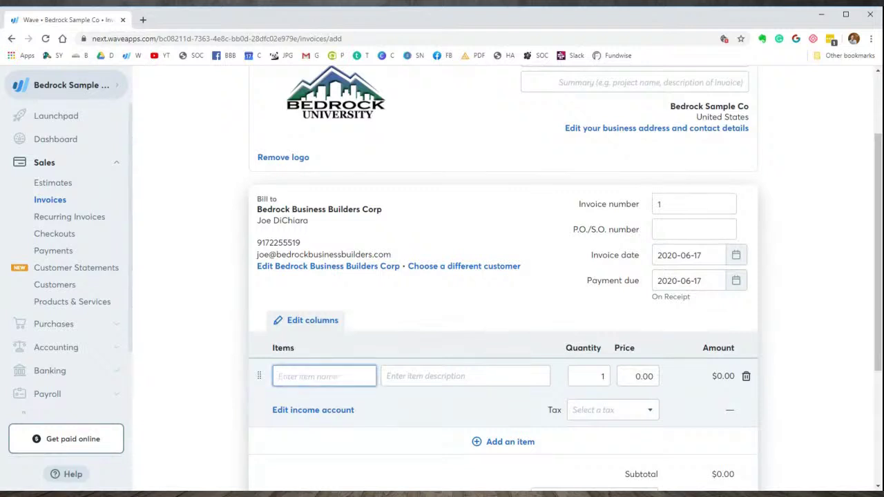
type("Tax")
key("Left")
key("Left")
key("Left")
type("personal")
key("Right")
key("Right")
key("Right")
type("Prep")
key("Tab")
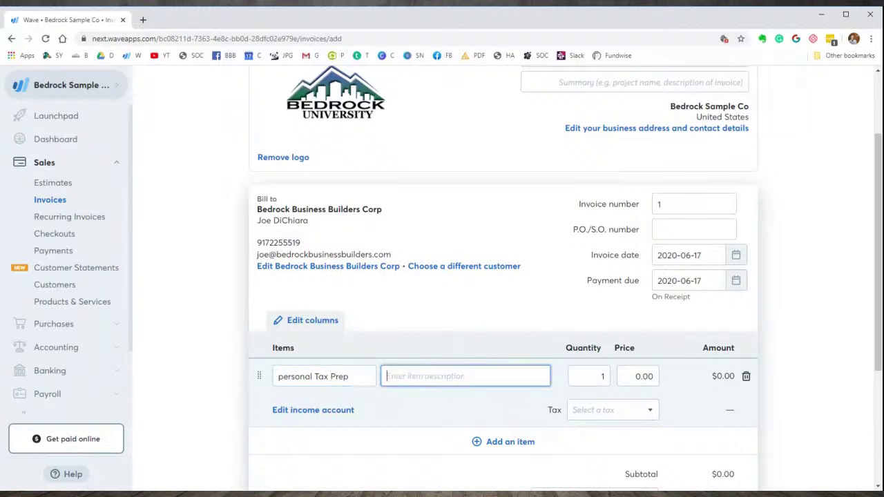
key("shift+Tab")
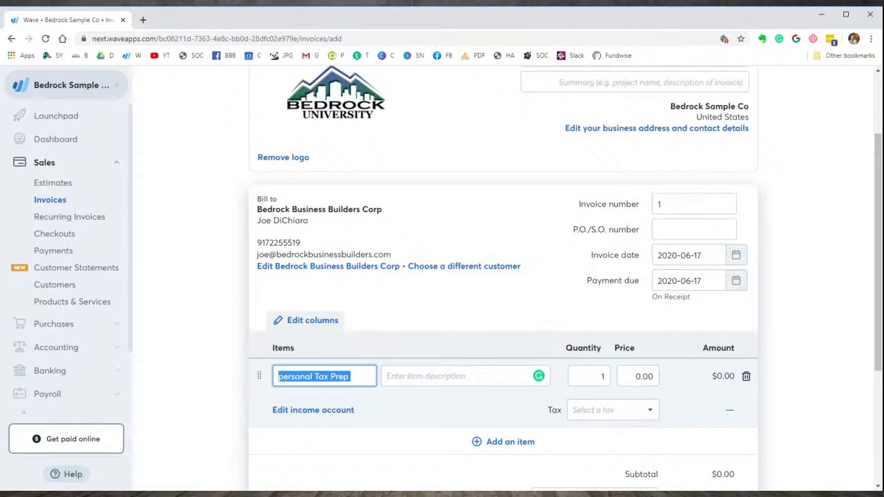
key("Home")
key("Delete")
type("P")
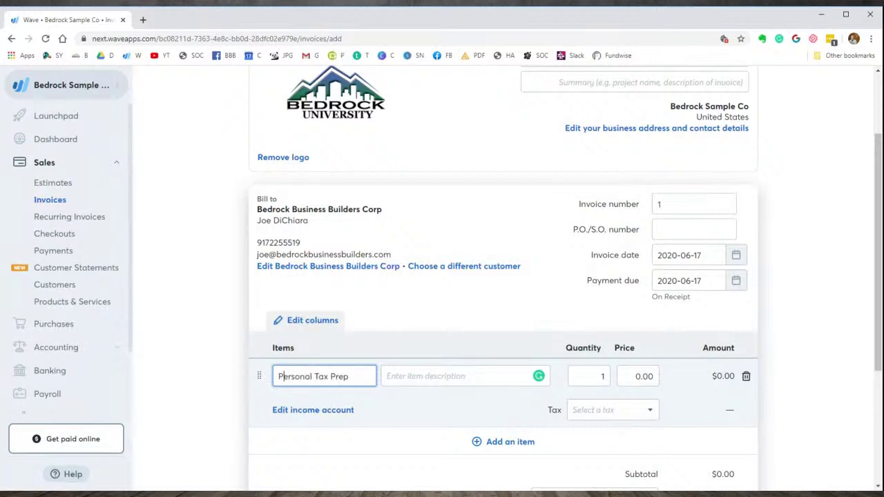
- Copy the item name into its description and set the price to 575.0
key("ctrl+a")
key("ctrl+c")
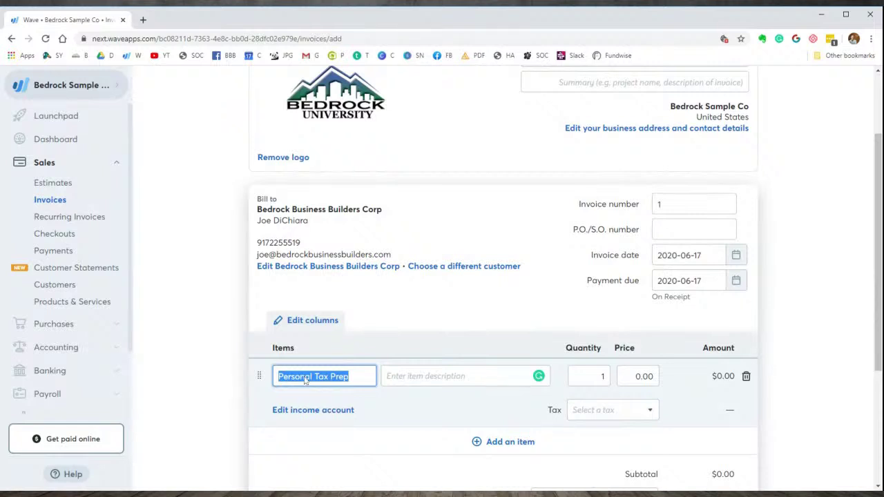
key("Tab")
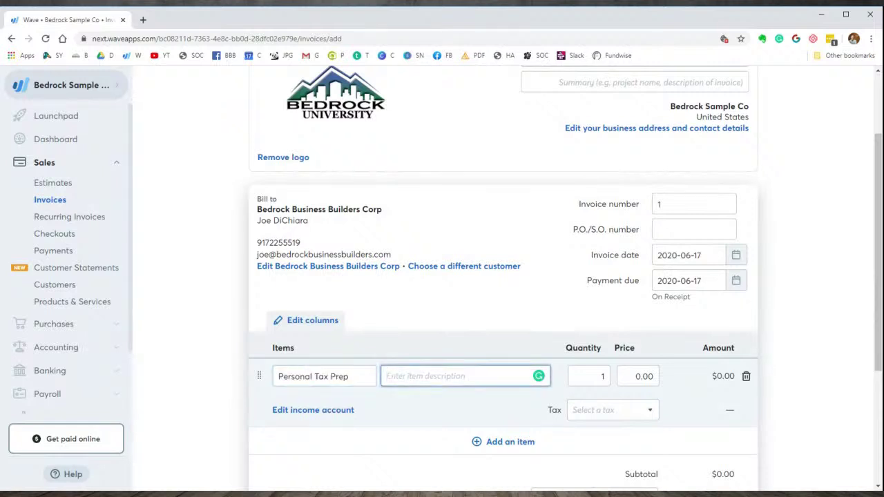
key("ctrl+v")
key("Tab")
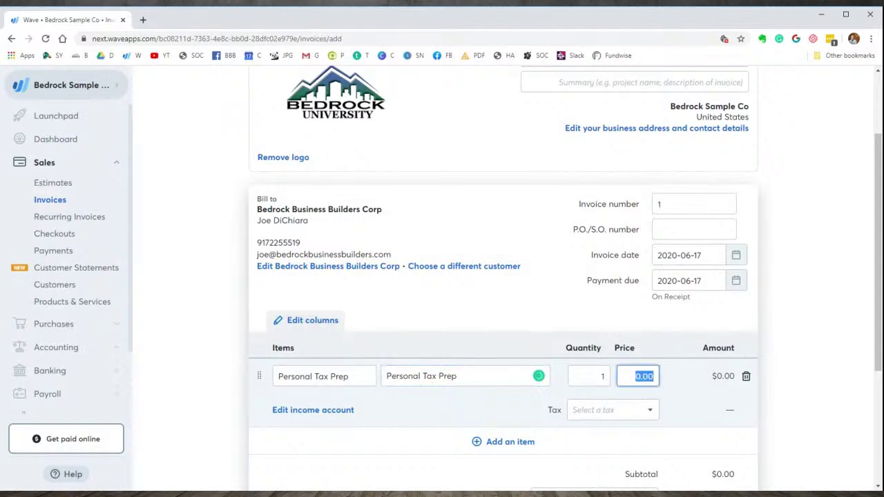
type("575.0")
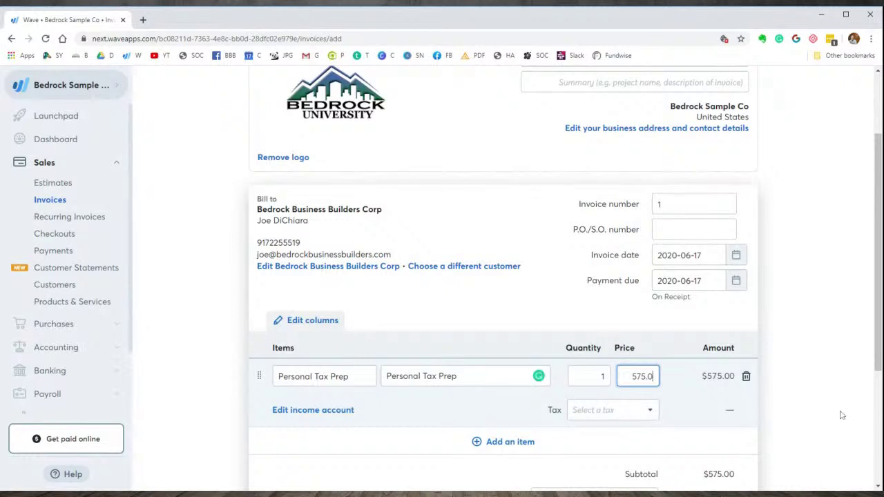
- Cancel the new-tax form and delete the empty second item row, leaving $575.00
left_click(699, 442)
scroll(691, 403, "down", 1)
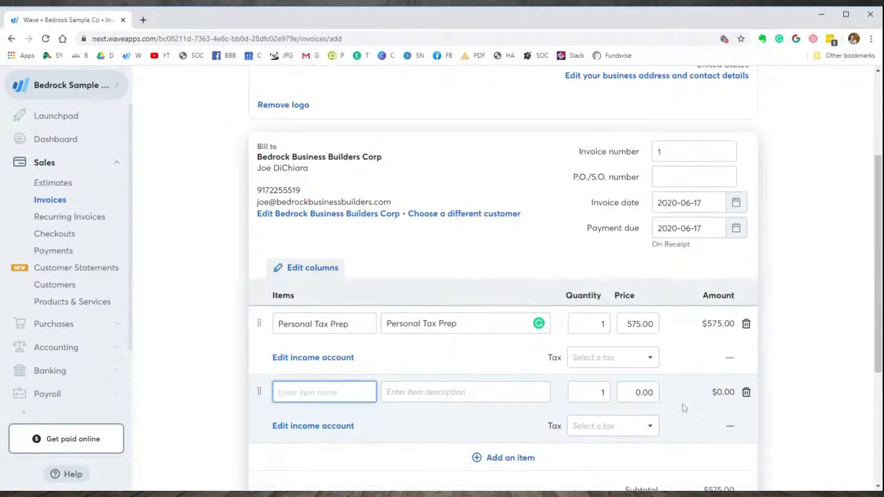
left_click(651, 359)
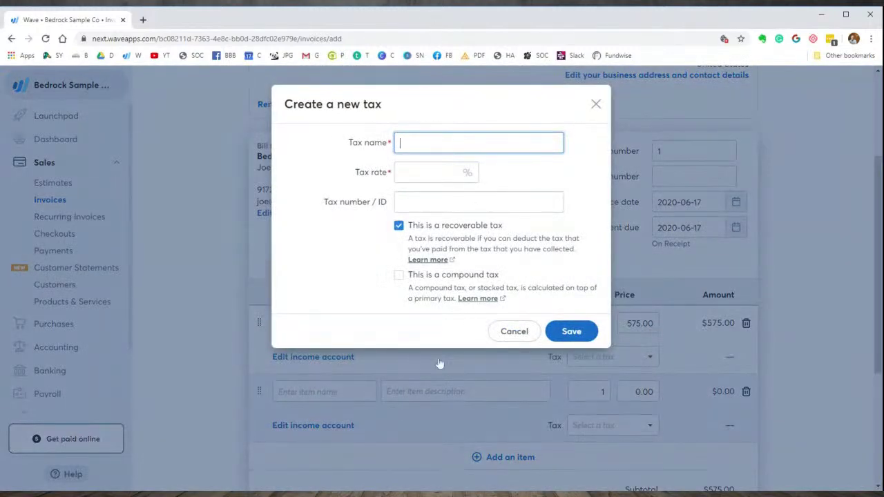
left_click(519, 333)
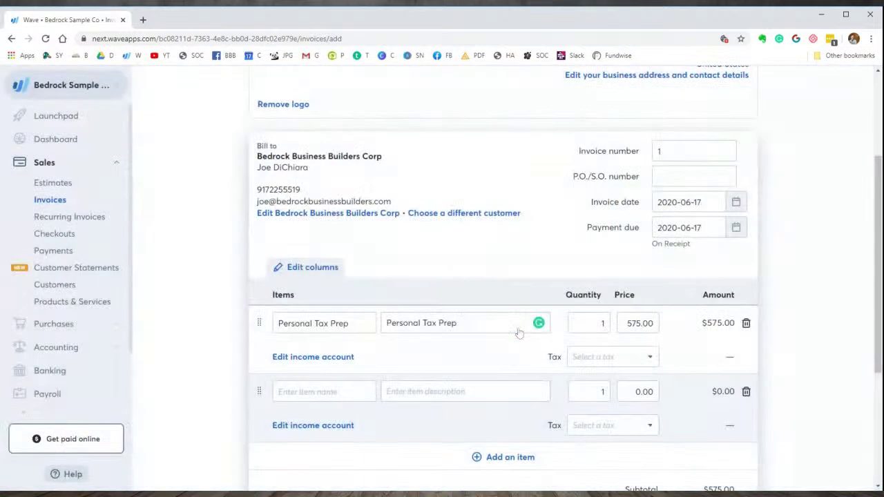
scroll(693, 373, "down", 1)
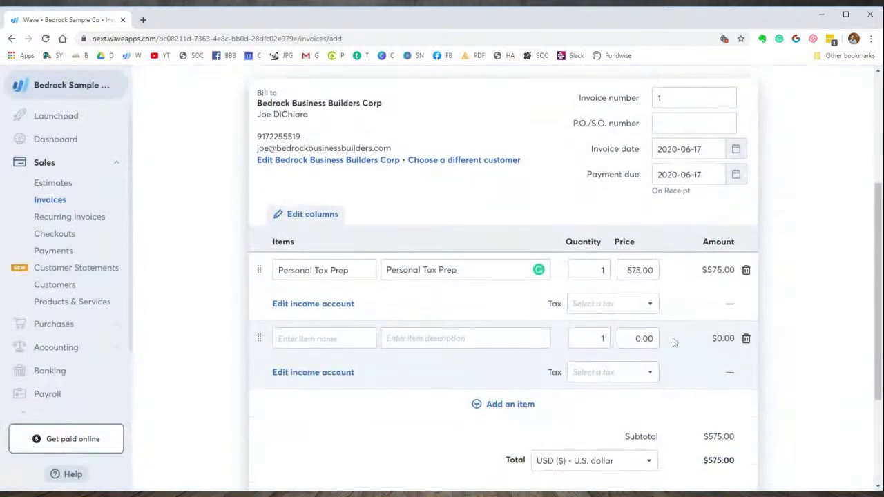
left_click(746, 338)
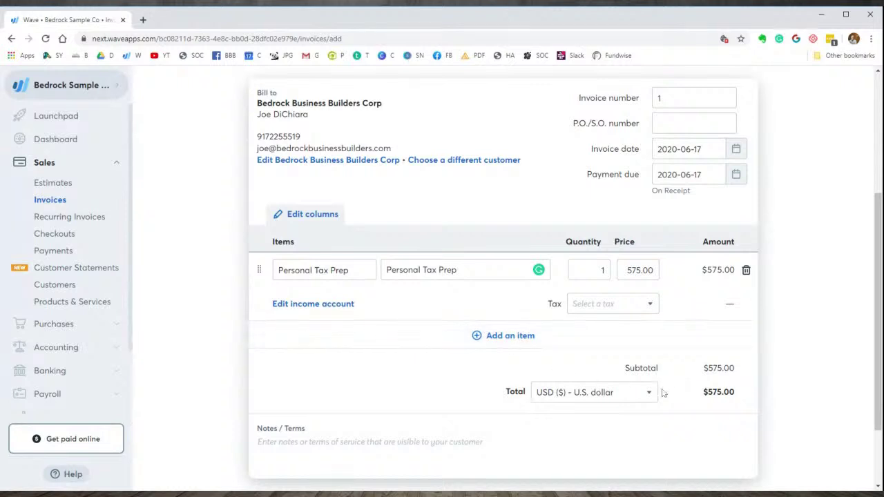
scroll(663, 391, "down", 2)
scroll(379, 131, "up", 4)
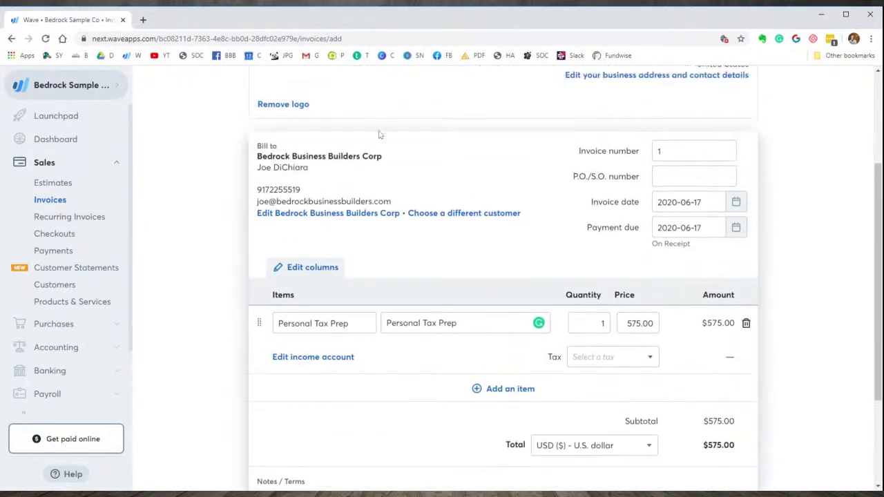
scroll(484, 311, "down", 1)
scroll(532, 357, "down", 3)
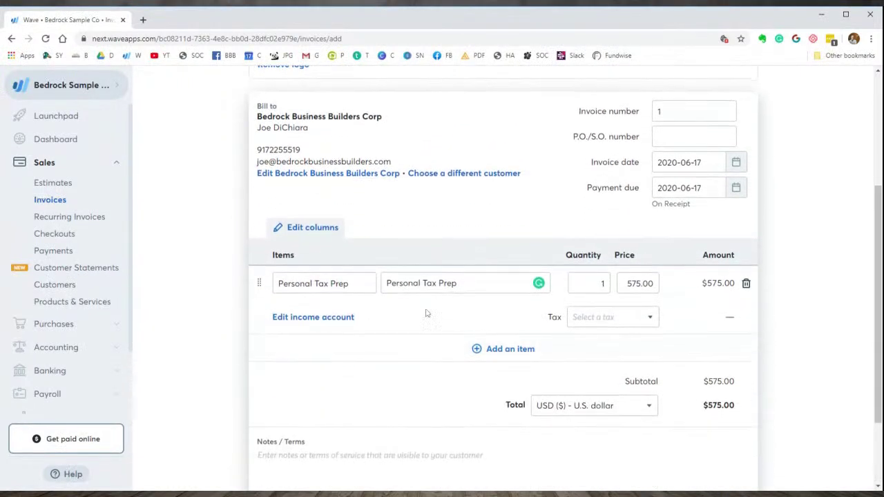
- Save Invoice #1 as a draft, dismissing the payment tips and Online Payments notes
left_click(683, 447)
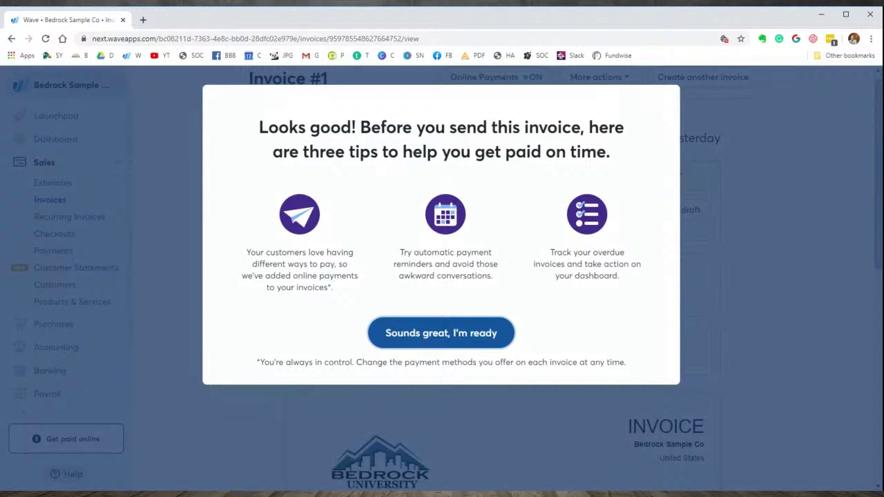
left_click(467, 337)
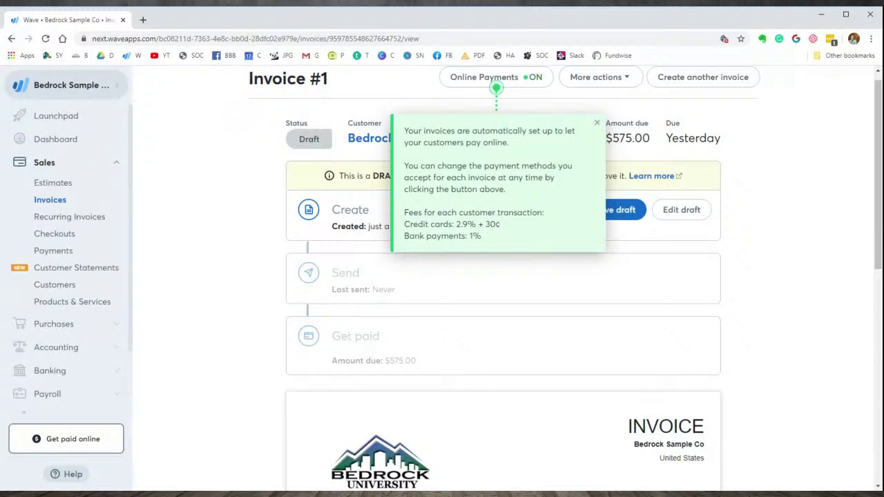
left_click(571, 293)
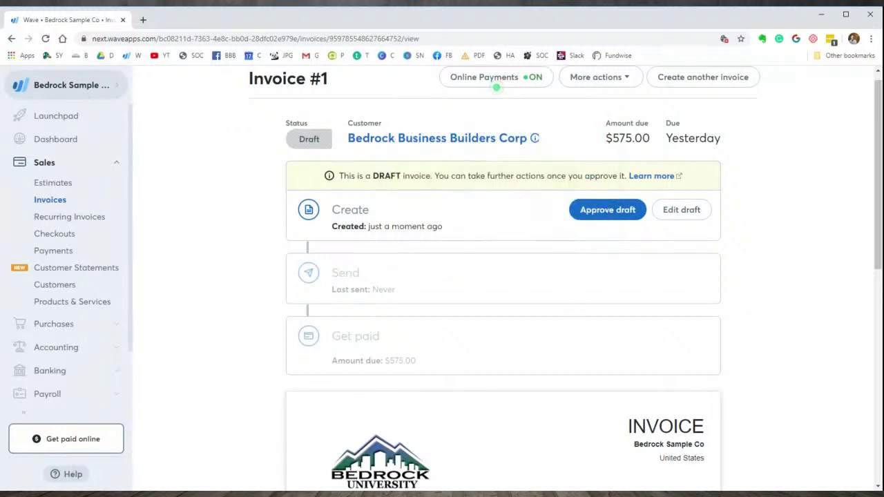
scroll(485, 259, "down", 1)
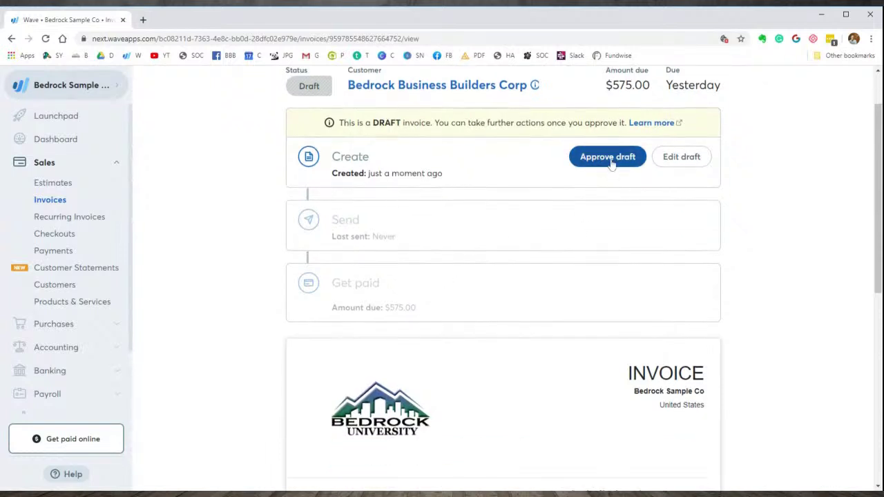
scroll(536, 297, "down", 2)
scroll(543, 312, "down", 2)
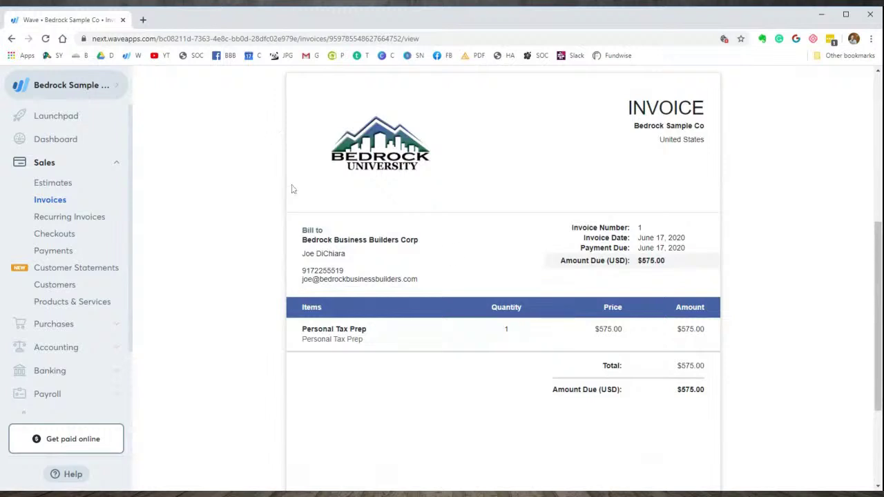
scroll(601, 191, "up", 4)
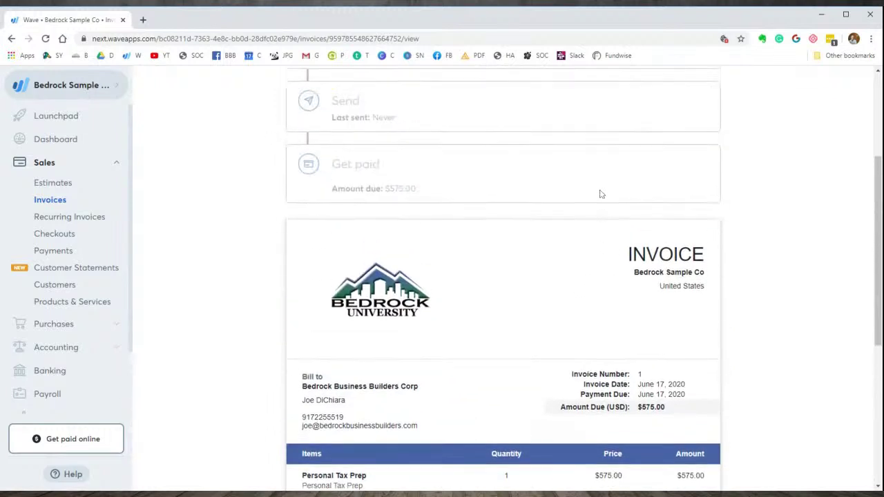
- Approve Invoice #1's draft and check its 3, 7 and 14 days-after reminders
left_click(596, 157)
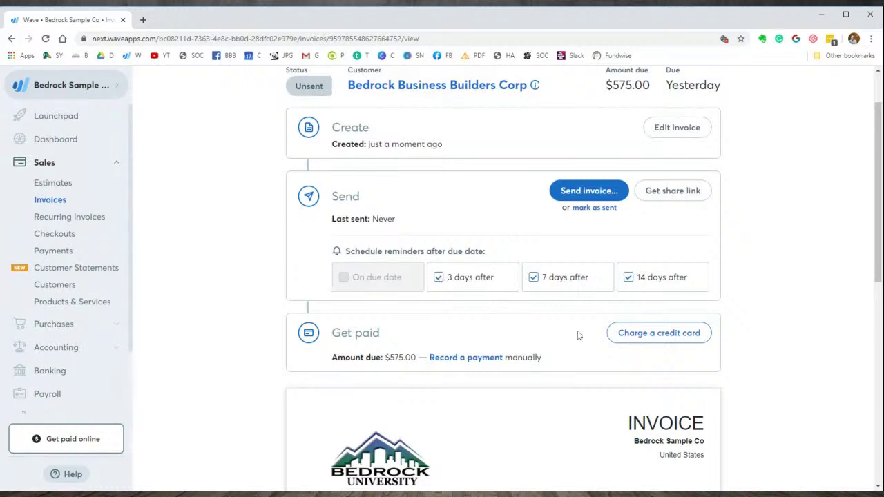
scroll(579, 336, "down", 1)
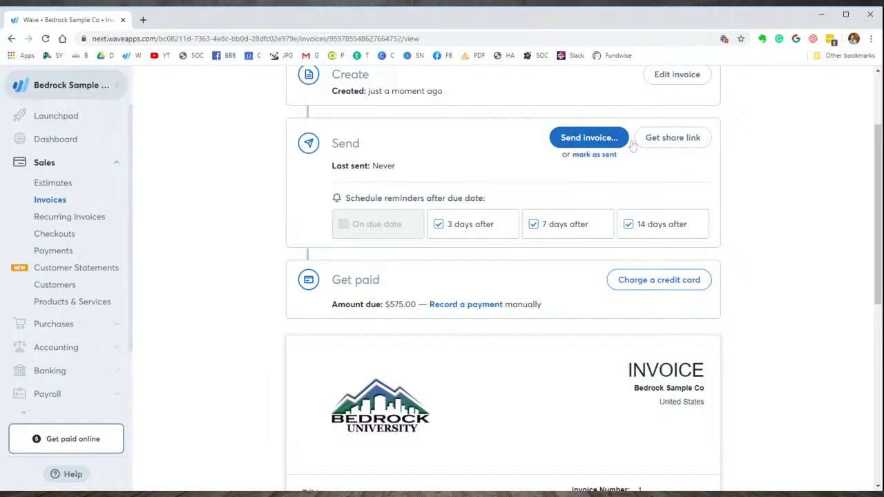
- Email Invoice #1 to the customer with the invoice attached as a PDF
left_click(577, 143)
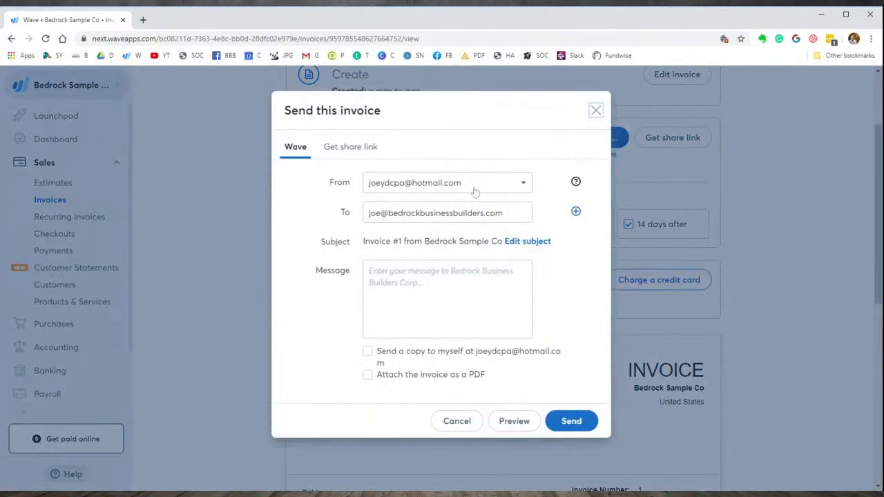
left_click(368, 374)
left_click(571, 424)
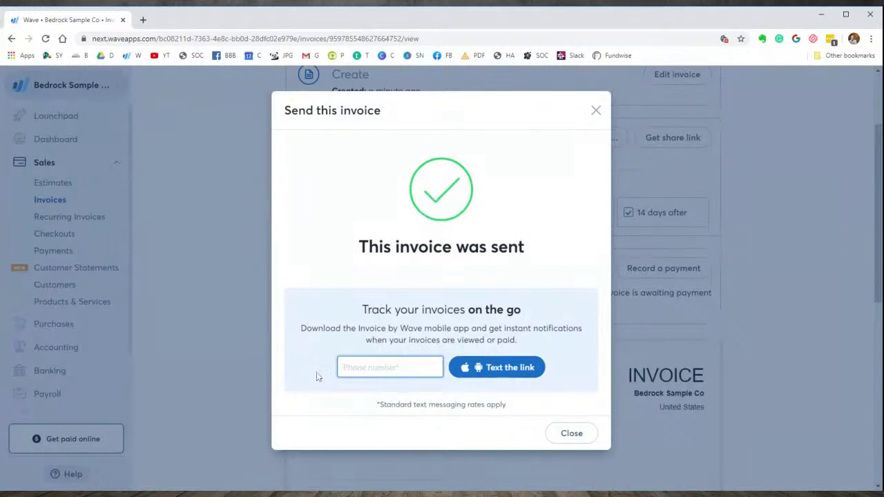
- Text the Wave mobile app link to the entered phone number, then dismiss the confirmation
left_click(509, 374)
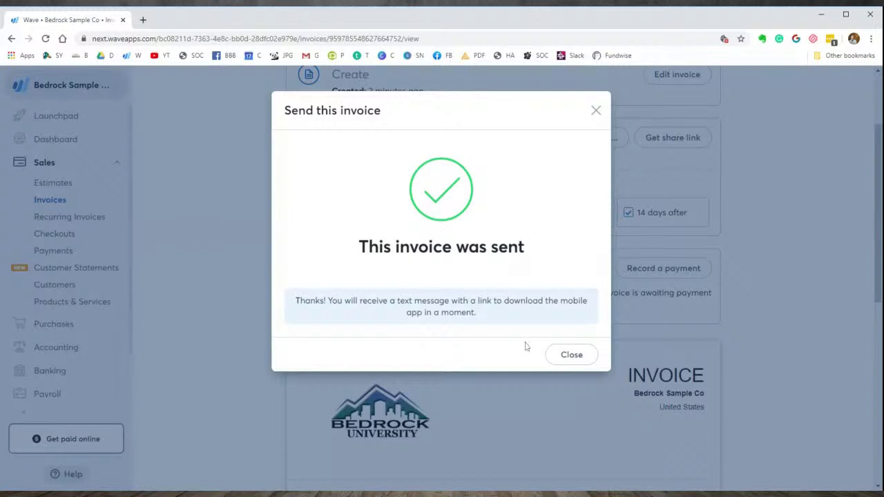
left_click(567, 365)
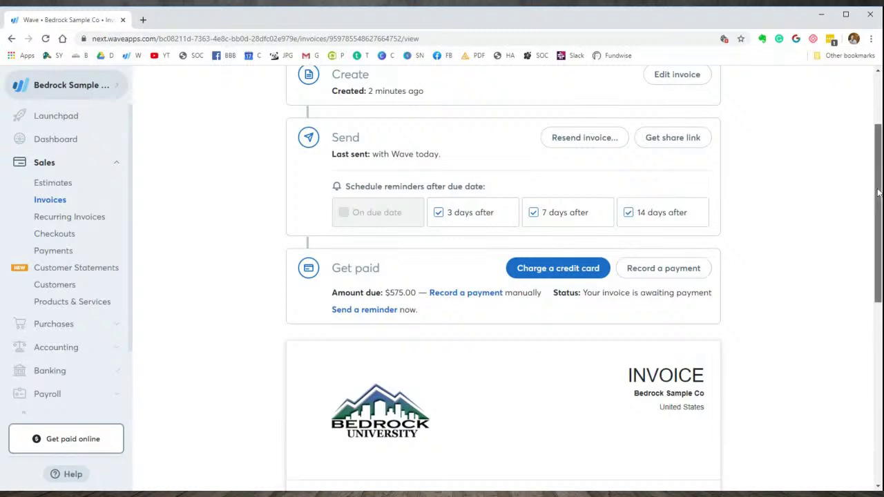
- Scroll Invoice #1's page to review its reminders, then open a new browser tab
left_click_drag(879, 193, 879, 193)
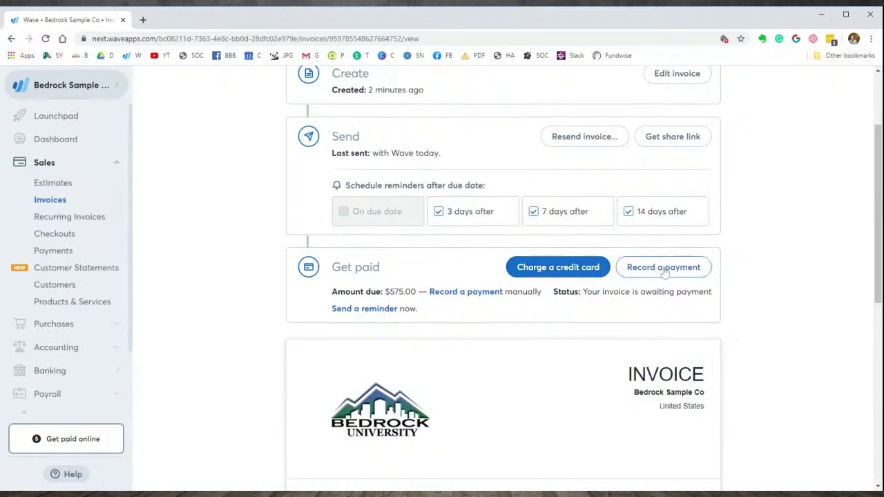
left_click_drag(874, 253, 859, 198)
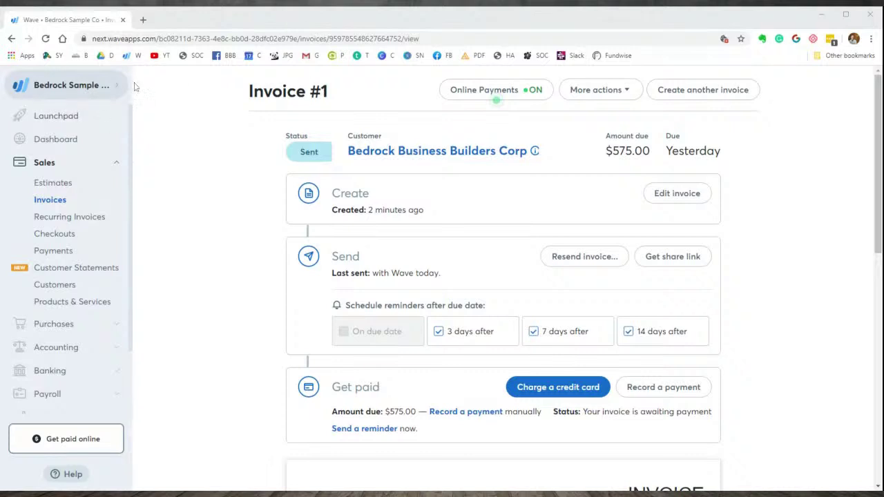
left_click(144, 20)
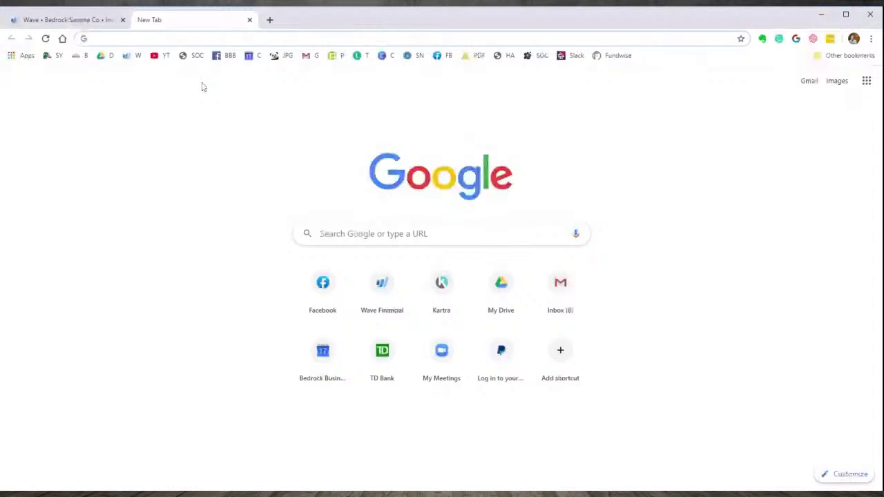
- Open the received Invoice #1 email from Bedrock Sample Co in Gmail ($575.00, due Jun 17, 2020)
left_click(308, 55)
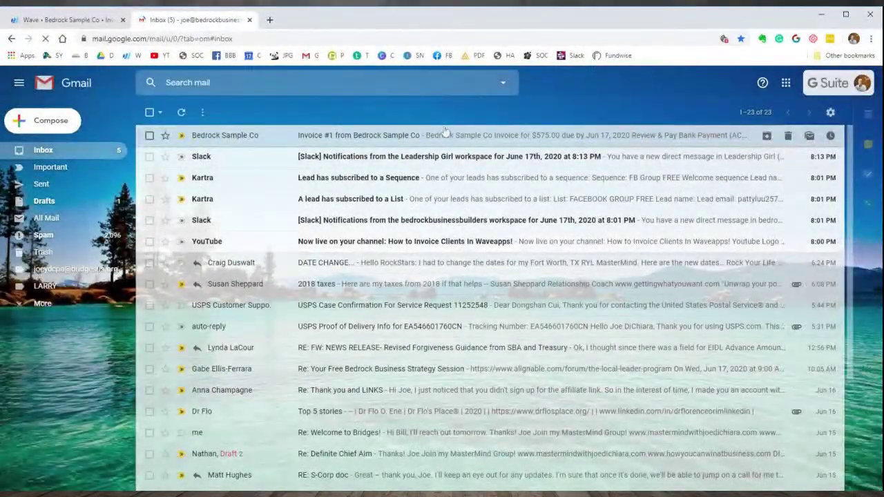
left_click(430, 139)
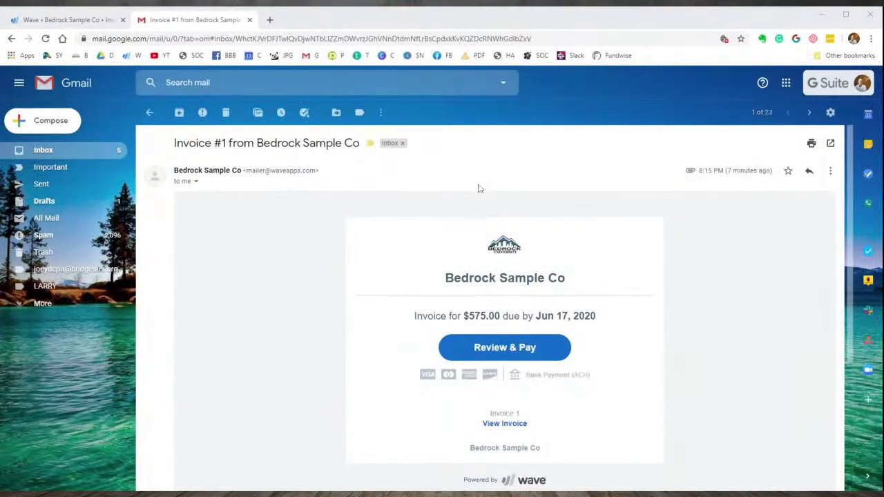
scroll(480, 201, "down", 2)
scroll(415, 191, "up", 2)
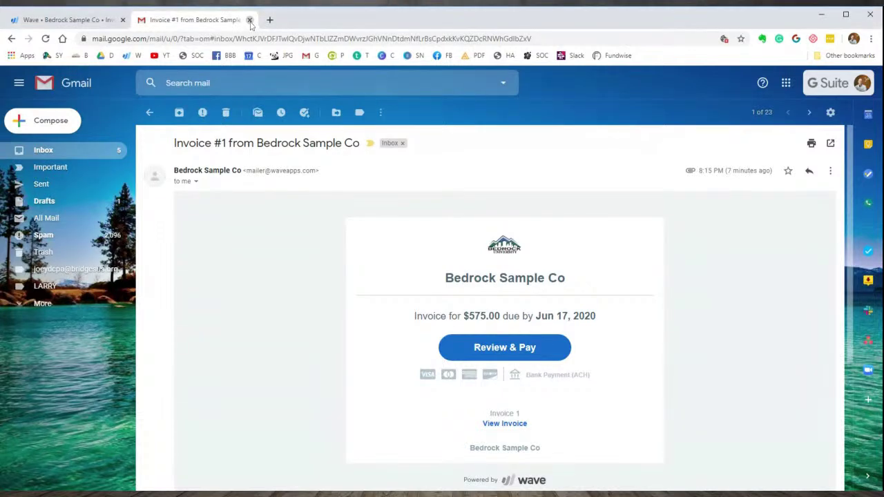
- Close the Gmail tab and return to Invoice #1's page in Wave
left_click(250, 20)
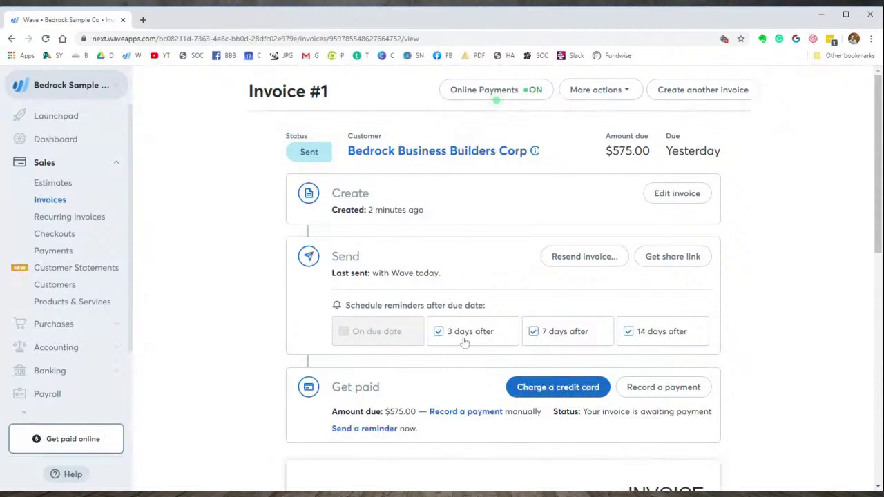
scroll(465, 343, "down", 4)
scroll(466, 342, "up", 2)
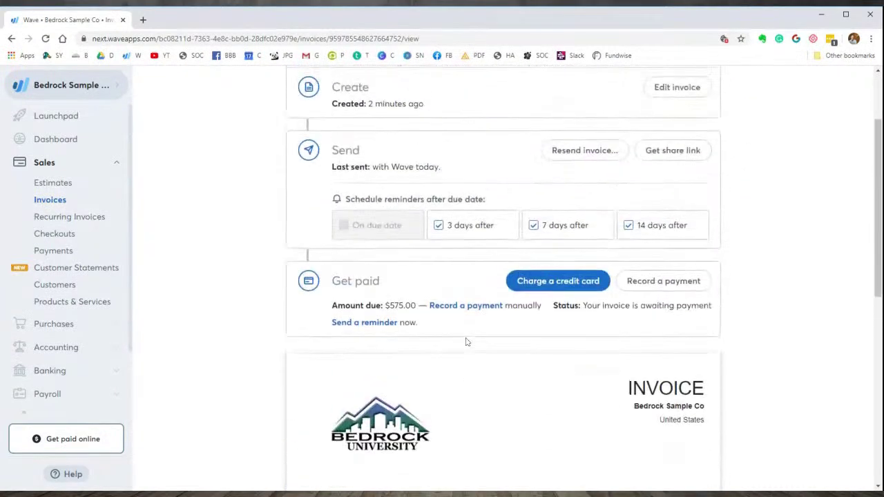
scroll(467, 342, "up", 2)
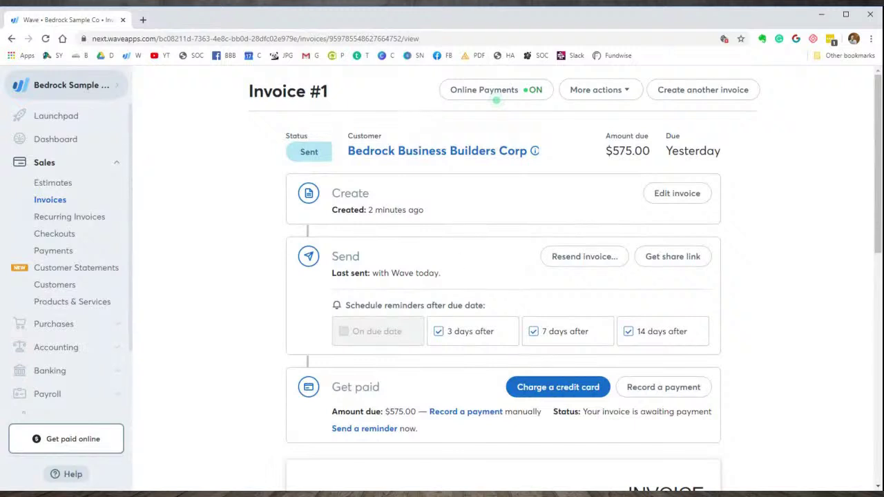
- Copy Invoice #1's customer share link and open a new browser tab
left_click(668, 266)
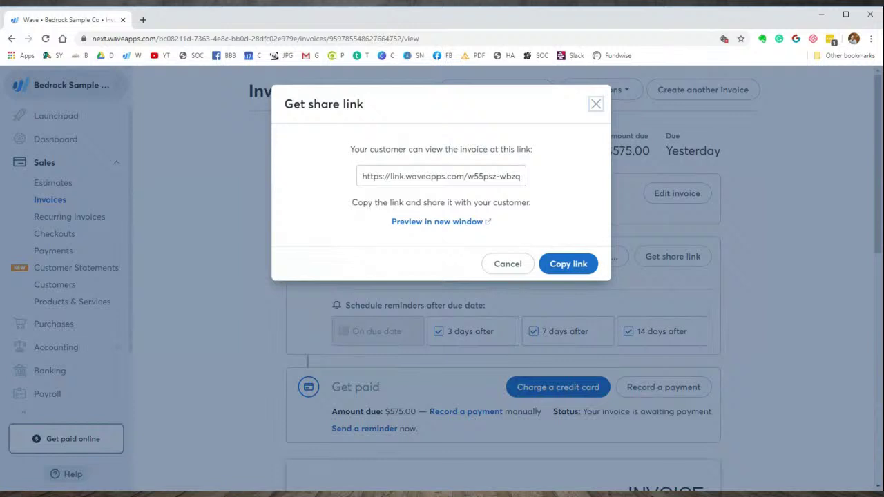
left_click(441, 176)
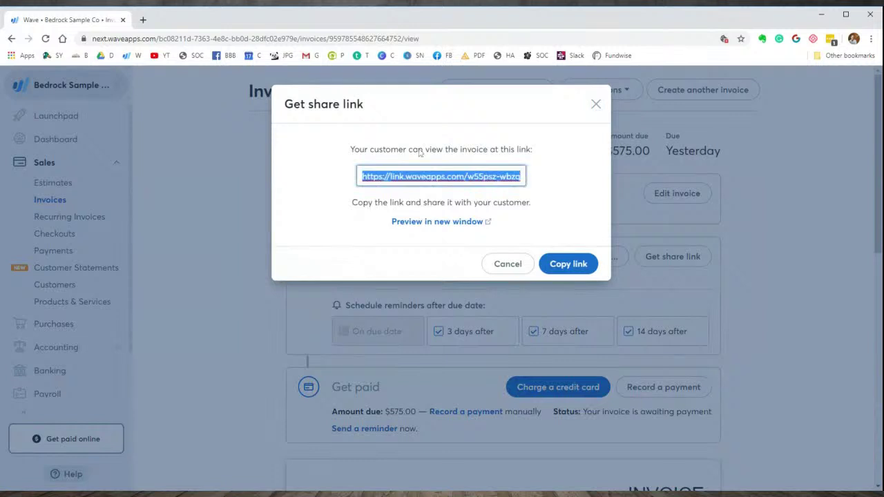
left_click(143, 19)
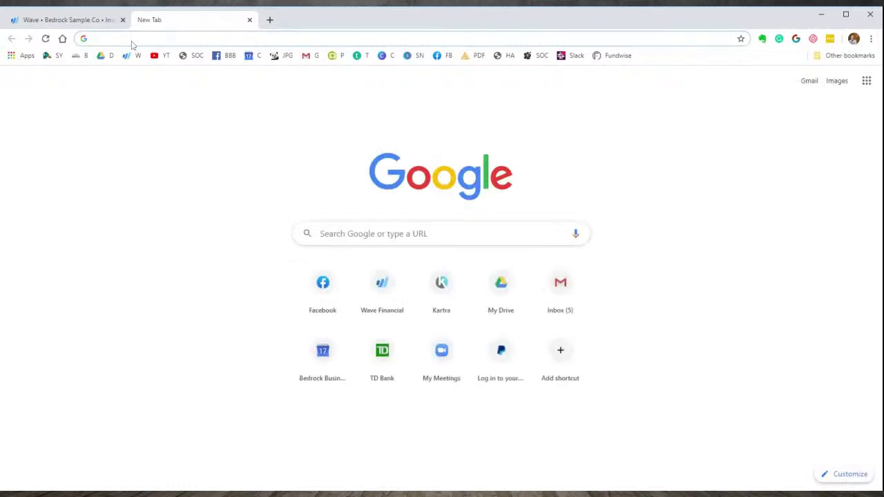
- Load the pasted share link, scroll through the customer's view of Invoice #1, then close it
key("Return")
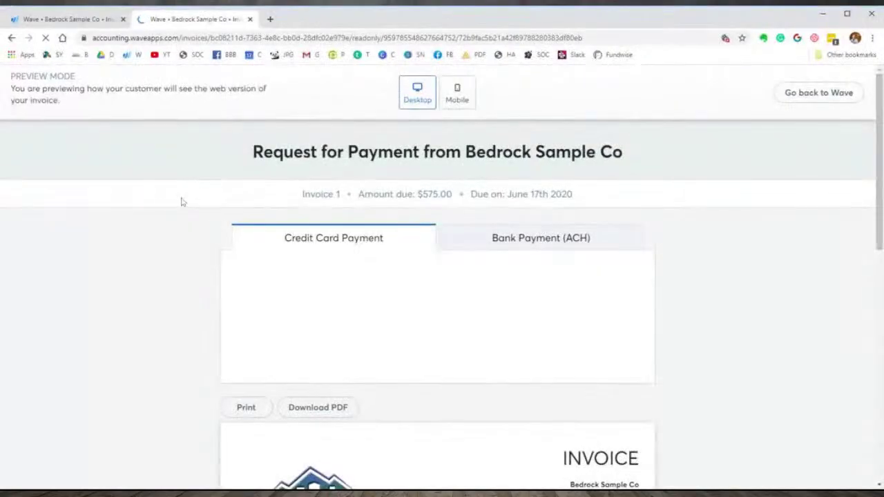
scroll(125, 288, "down", 3)
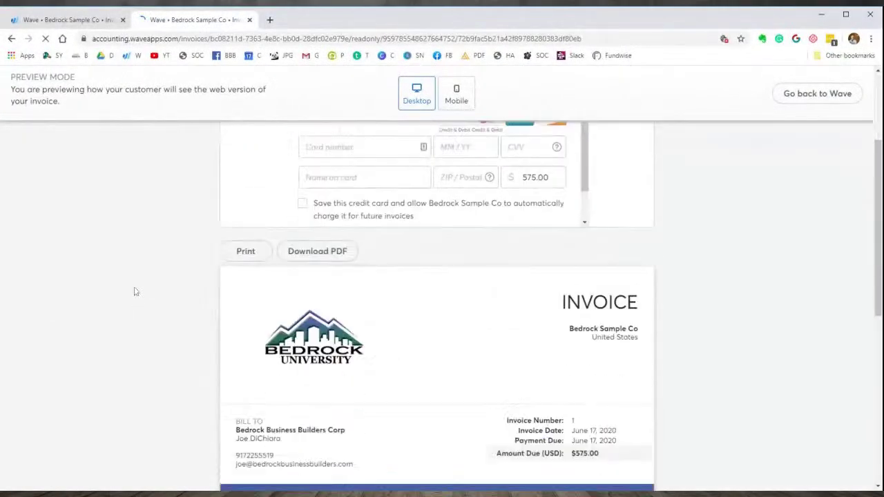
scroll(135, 292, "down", 2)
scroll(138, 304, "down", 3)
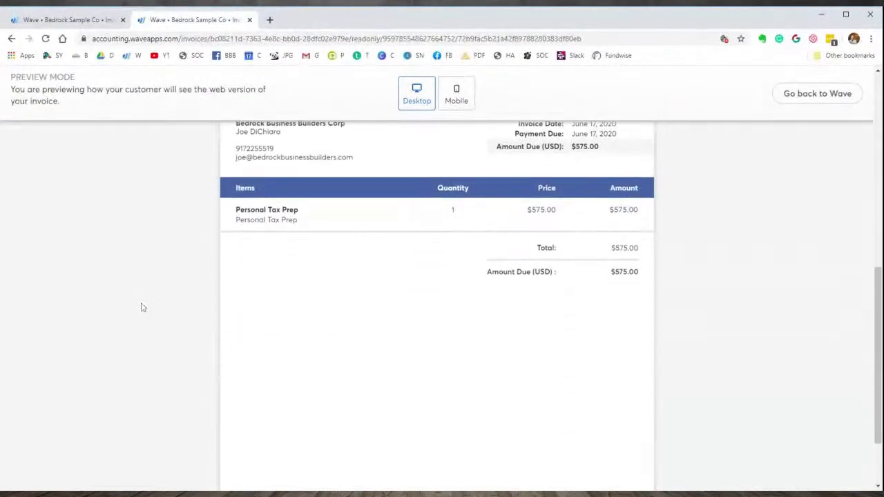
scroll(142, 307, "down", 2)
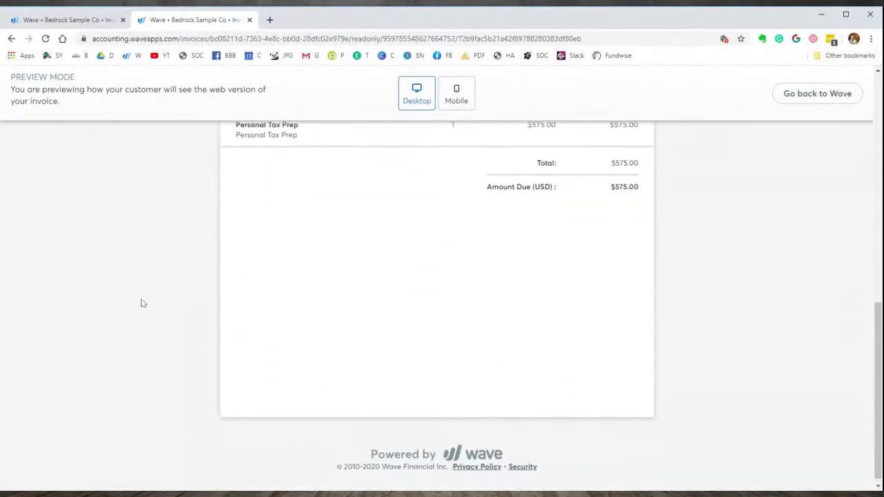
scroll(308, 302, "up", 7)
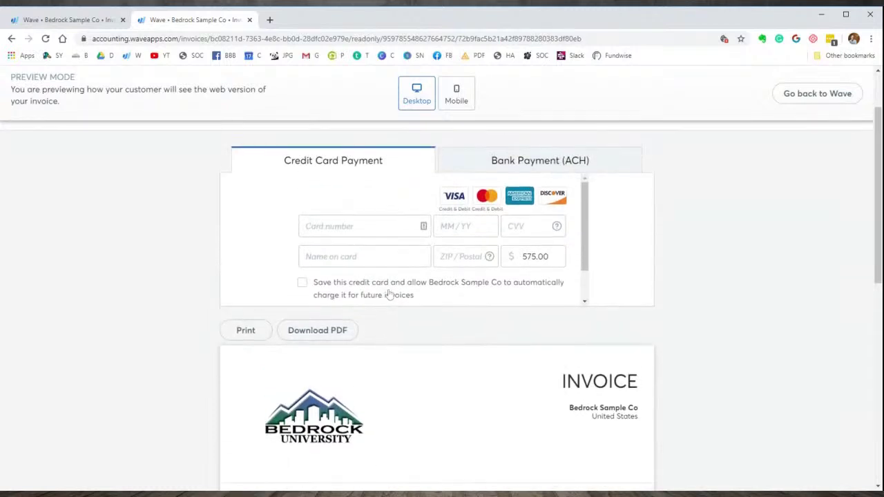
scroll(390, 295, "up", 1)
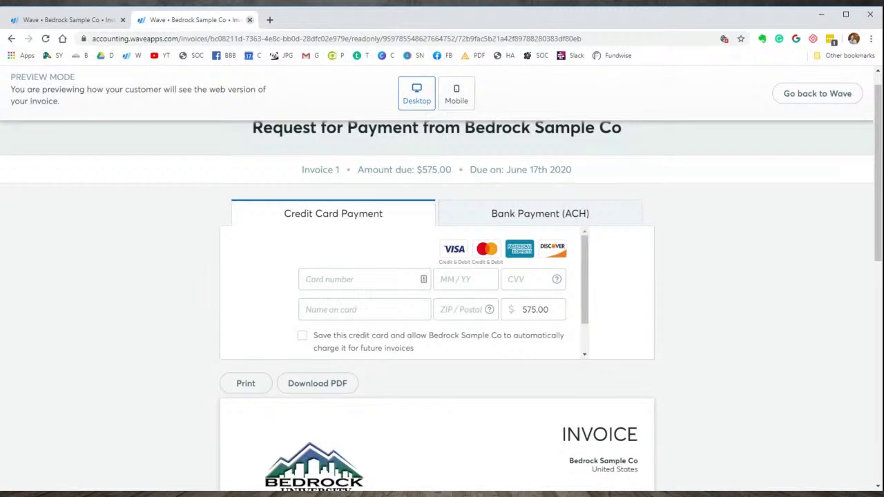
left_click(251, 20)
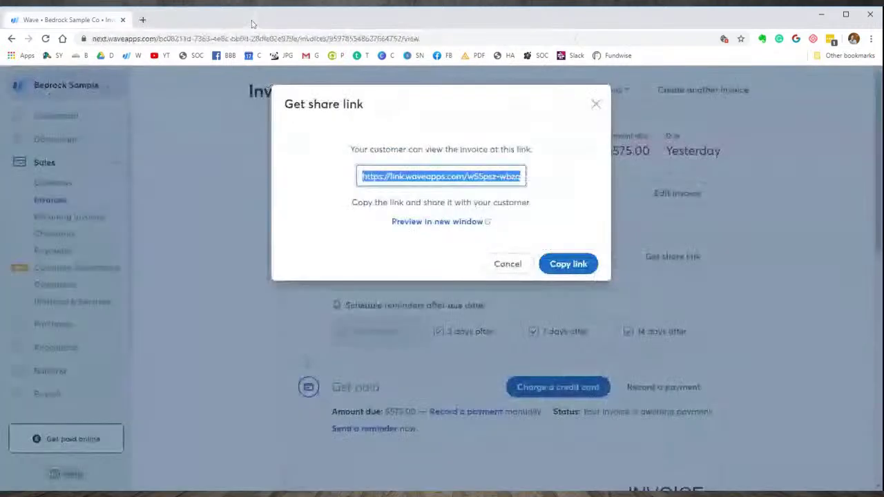
- Close the share link dialog and scroll Invoice #1's page showing status Sent, $575.00 due
left_click(596, 105)
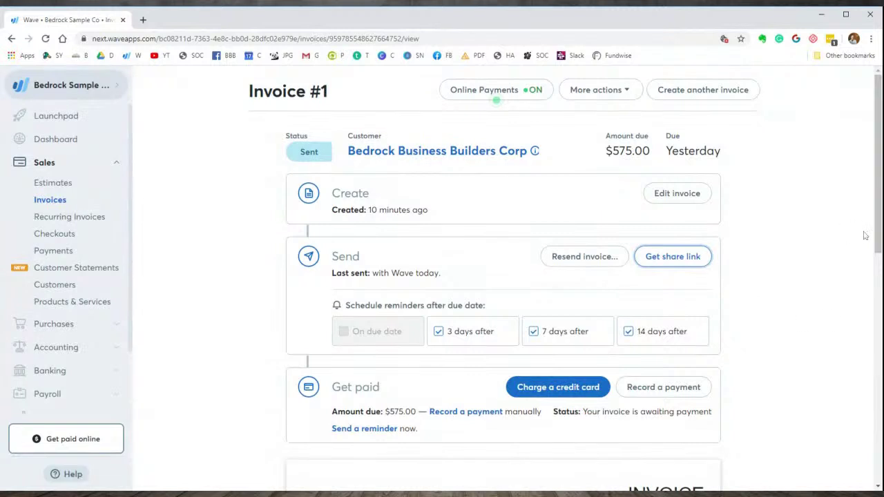
scroll(879, 273, "down", 1)
left_click_drag(879, 280, 872, 447)
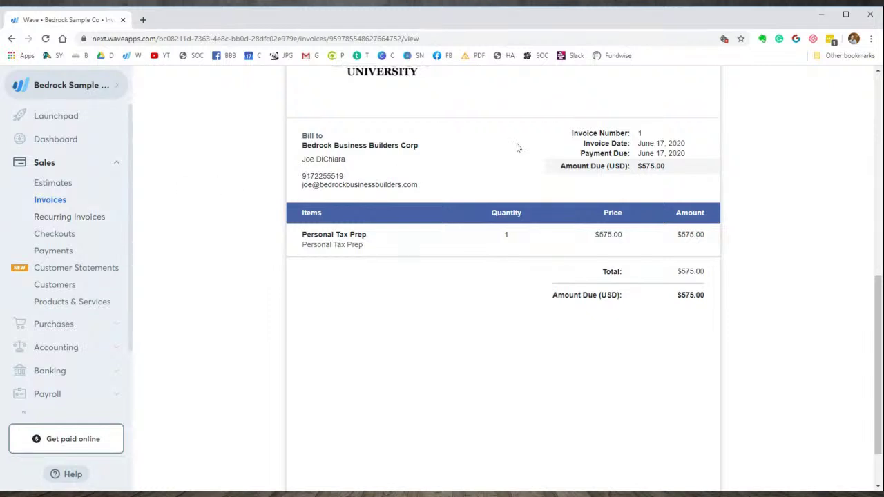
scroll(522, 142, "up", 3)
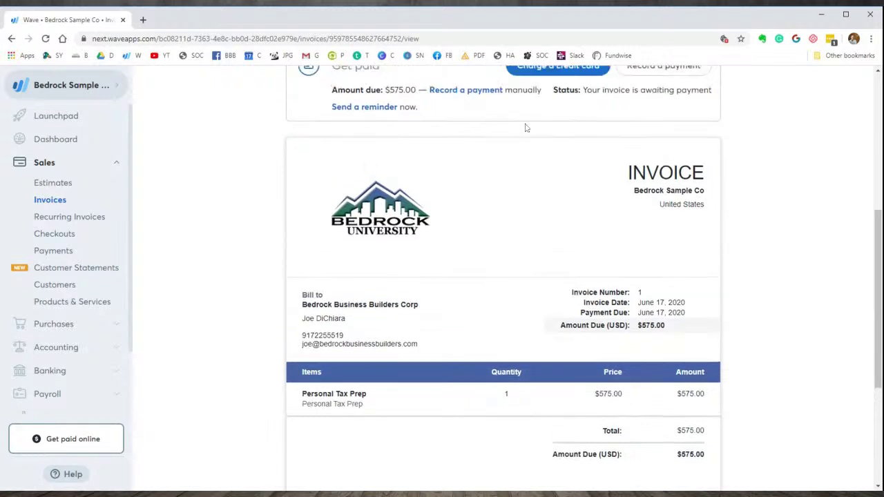
scroll(526, 128, "up", 4)
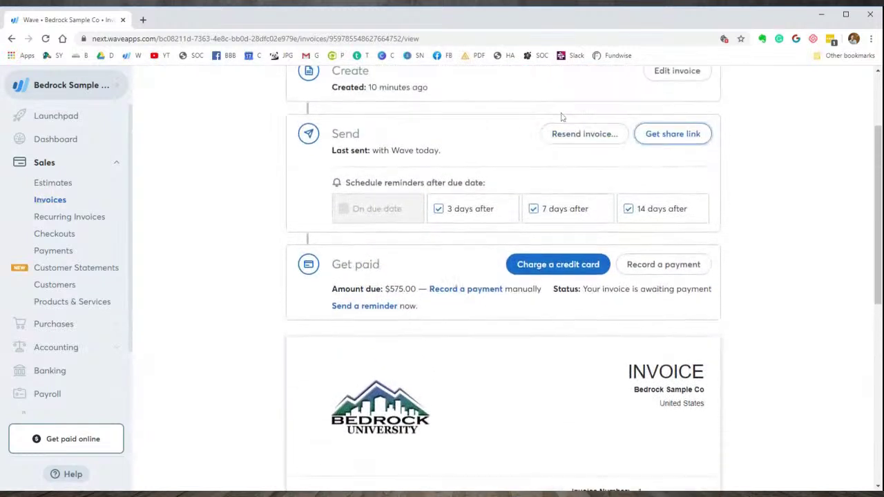
scroll(566, 117, "up", 1)
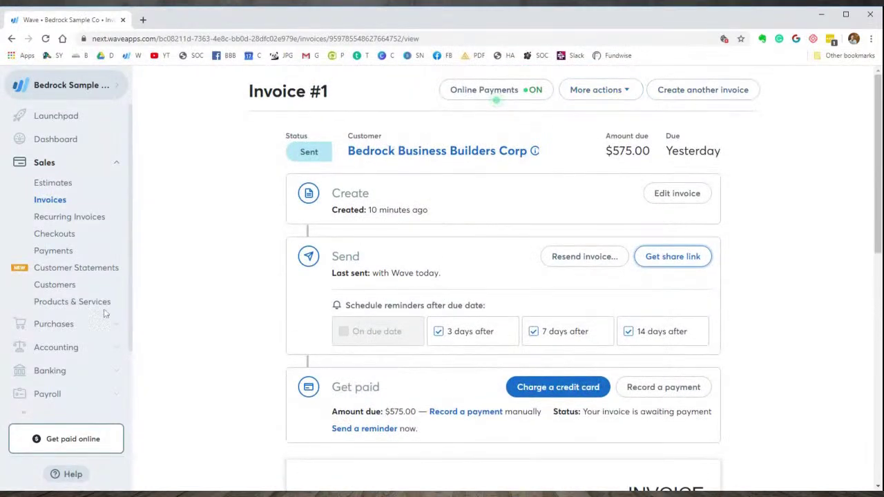
- Look over a blank recurring invoice form, then move to the Checkouts page
left_click(52, 218)
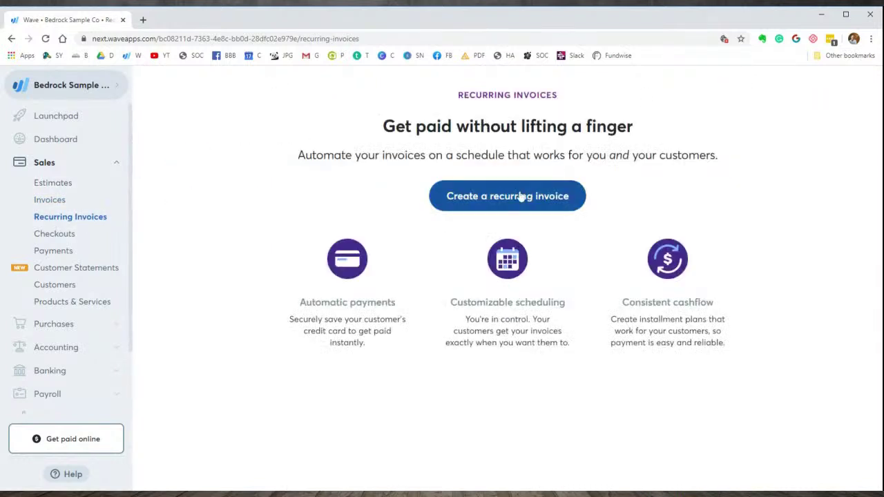
left_click(510, 200)
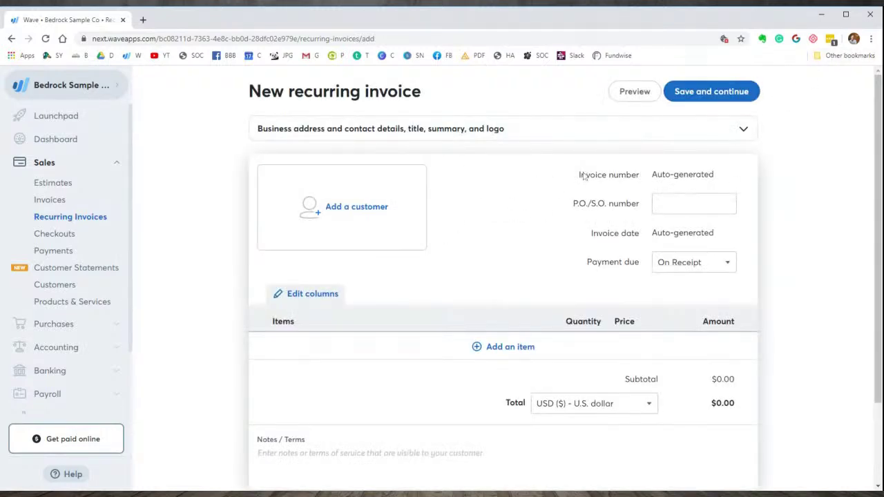
scroll(563, 221, "down", 1)
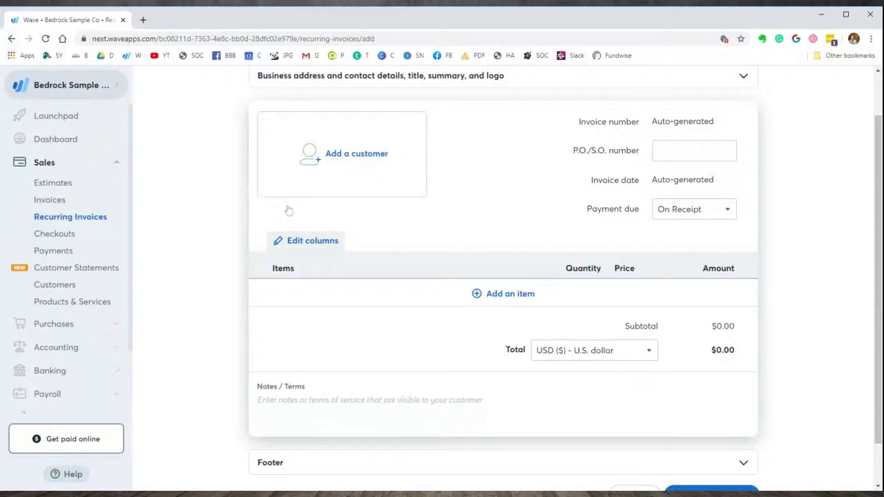
left_click(67, 236)
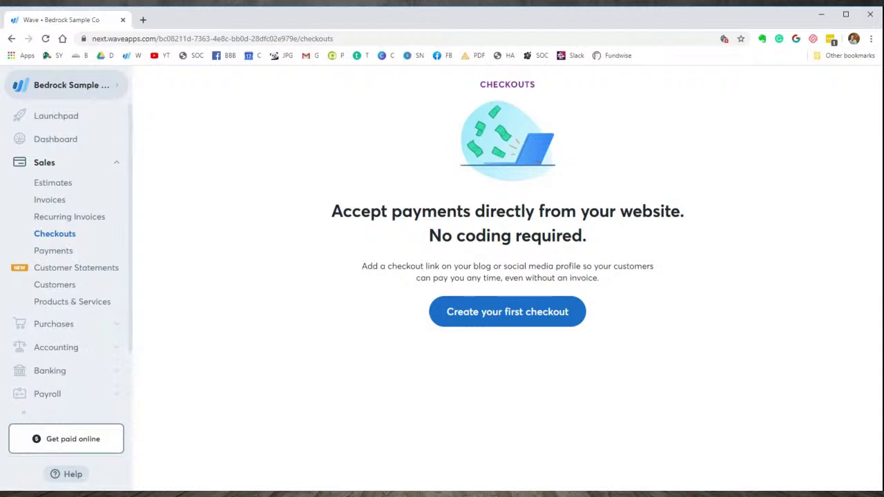
- Preview the New checkout form, then view the Wave Payments page
left_click(524, 313)
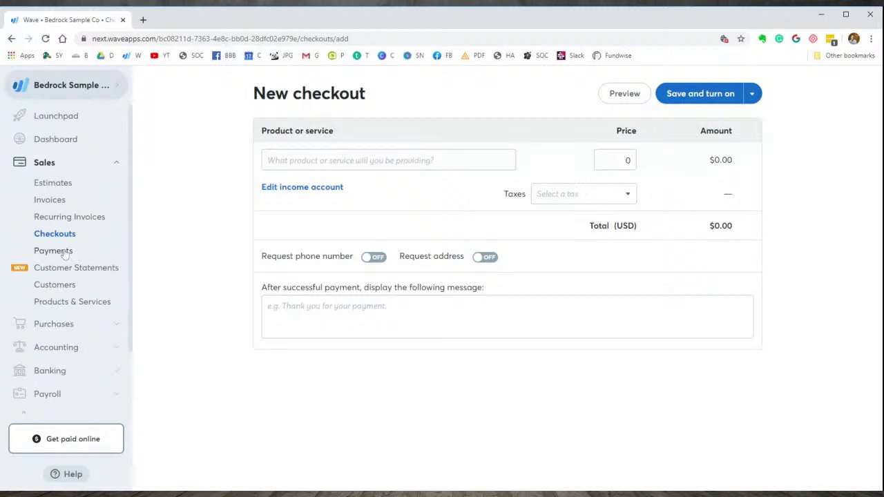
left_click(63, 255)
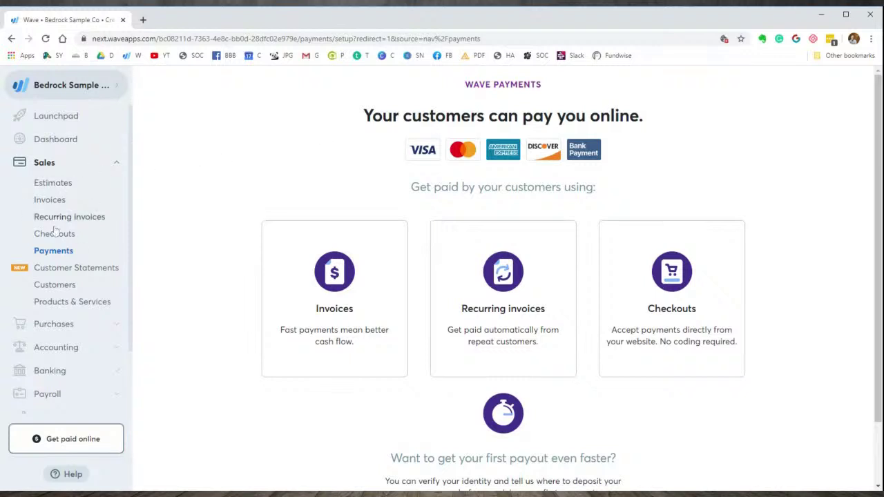
scroll(228, 208, "down", 1)
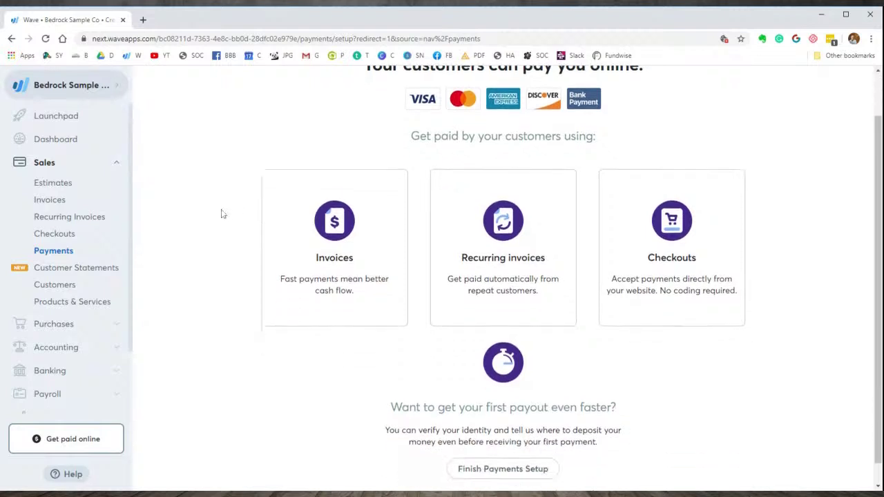
- Open the invoice list, then use the sidebar to reach the Reports overview
left_click(329, 240)
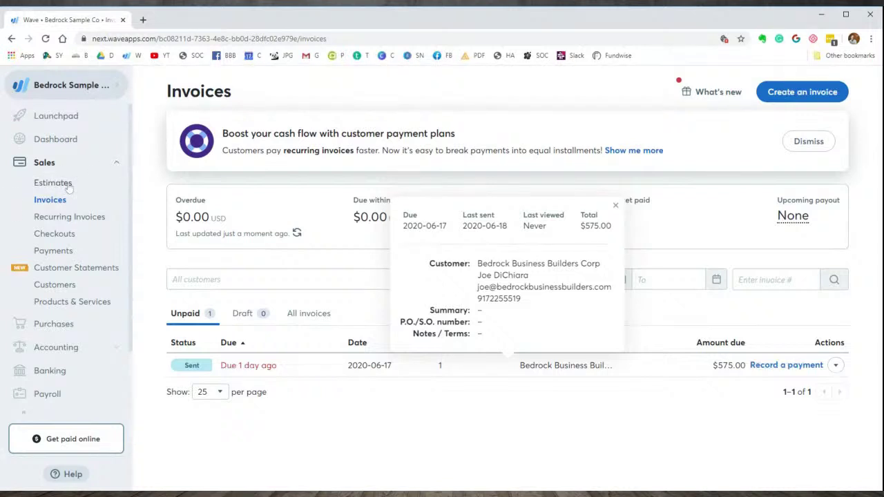
scroll(94, 349, "down", 1)
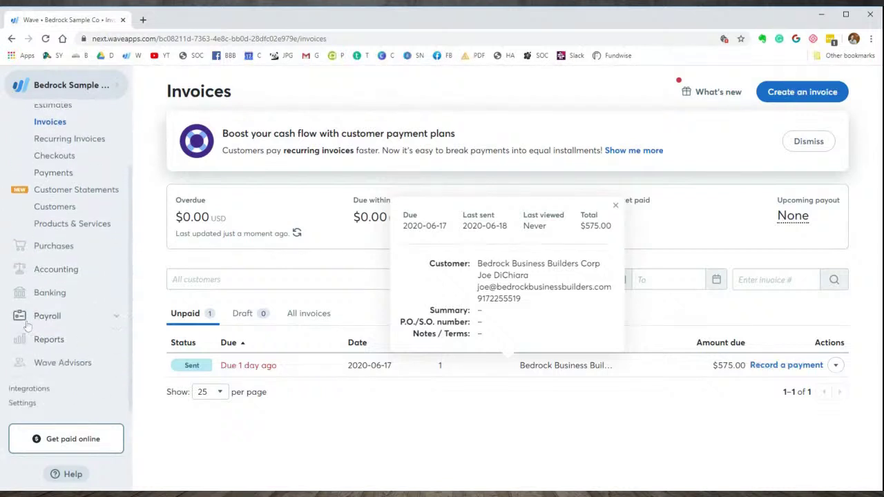
left_click(48, 342)
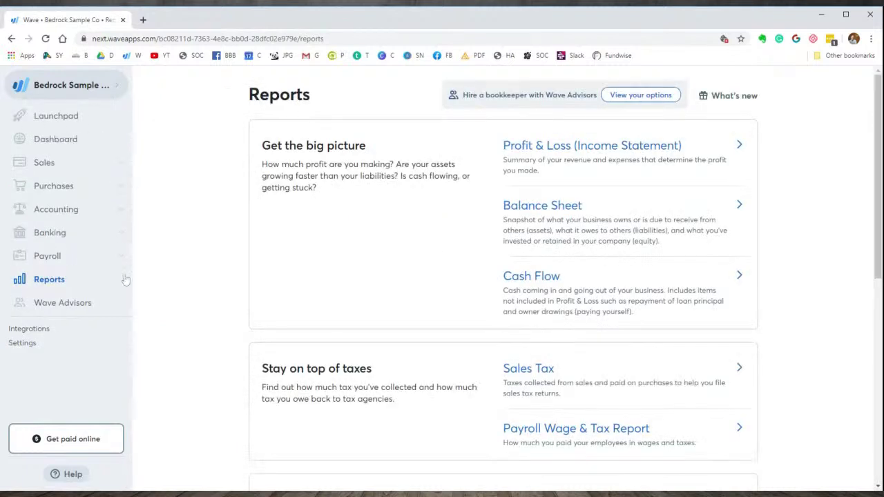
- Open the Balance Sheet as of 2020-06-17 in Details view and review the individual accounts
left_click(555, 209)
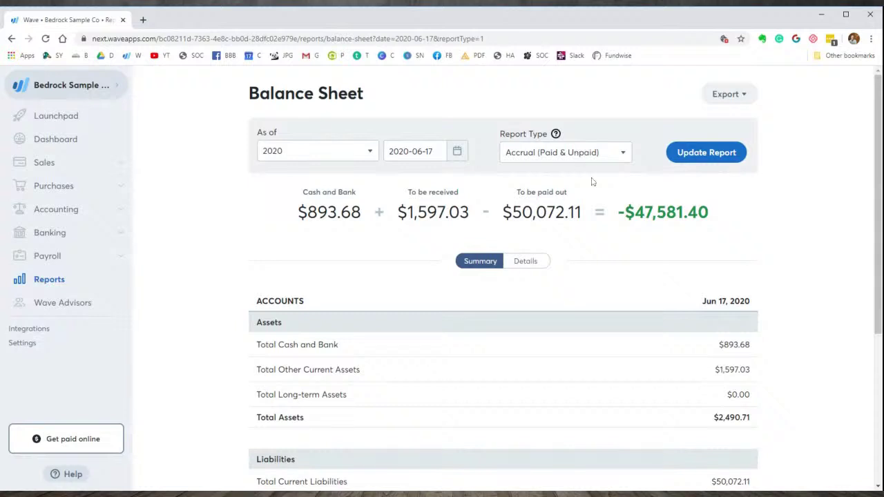
left_click(519, 260)
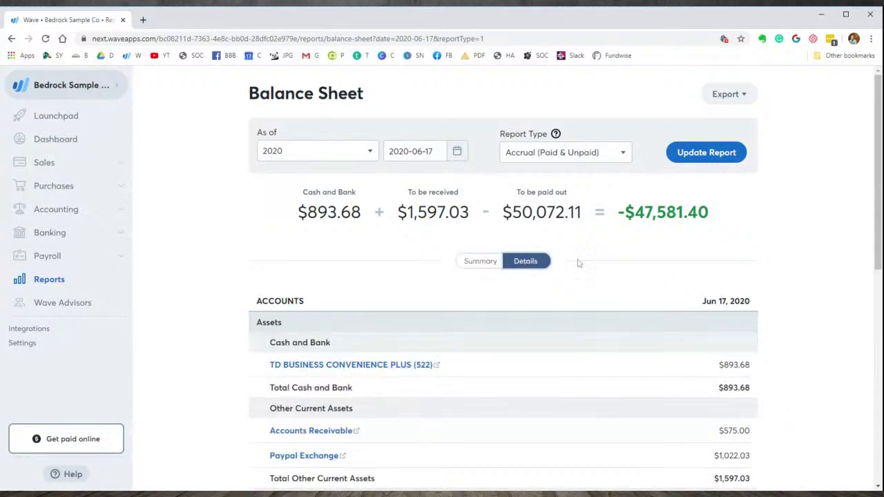
scroll(591, 273, "down", 2)
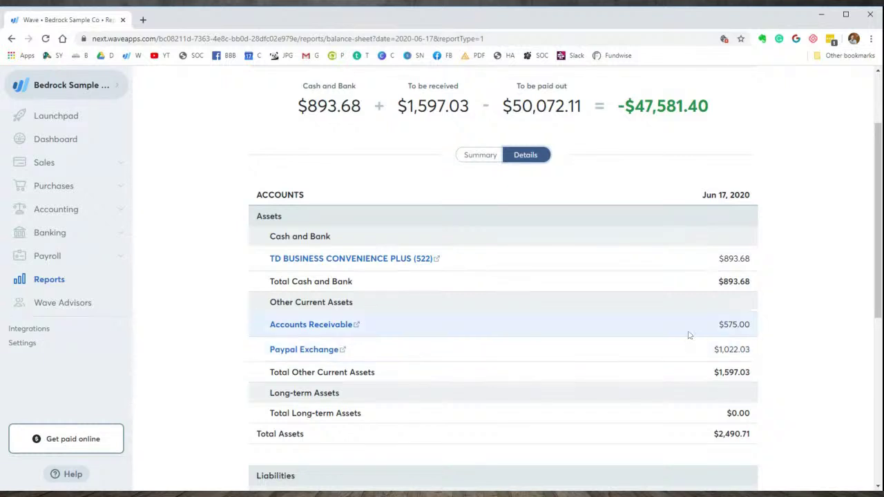
scroll(563, 316, "up", 2)
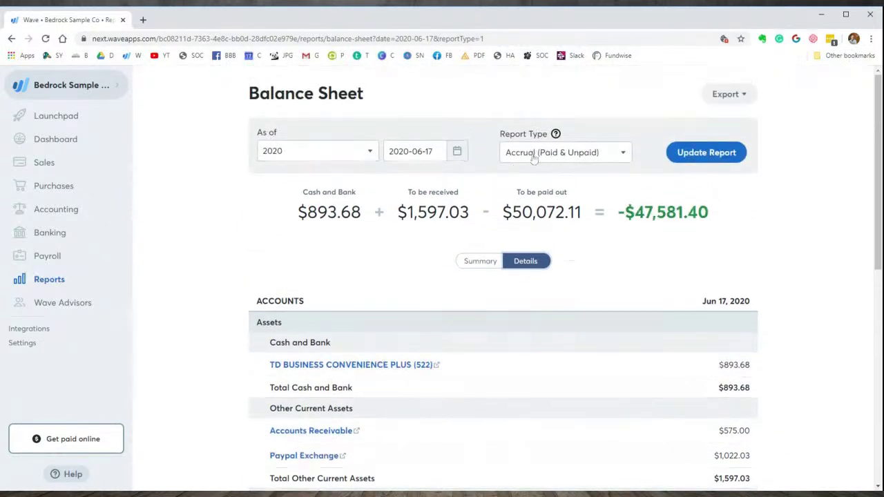
left_click(623, 155)
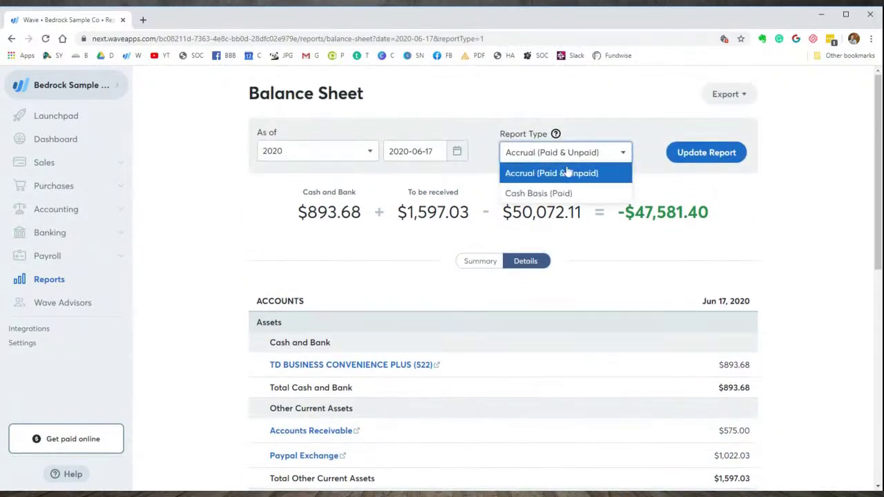
- Regenerate the Balance Sheet on Cash Basis (Paid) and review the net position of -$48,156.40
left_click(526, 198)
left_click(718, 153)
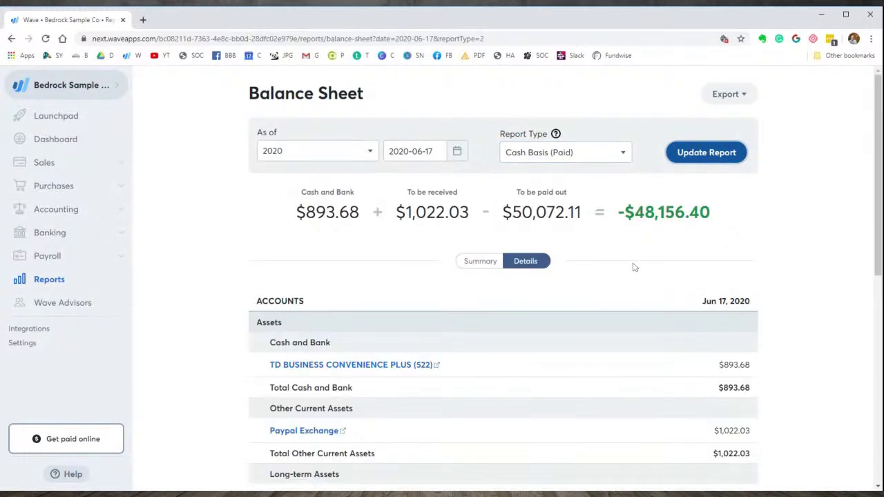
scroll(634, 311, "down", 1)
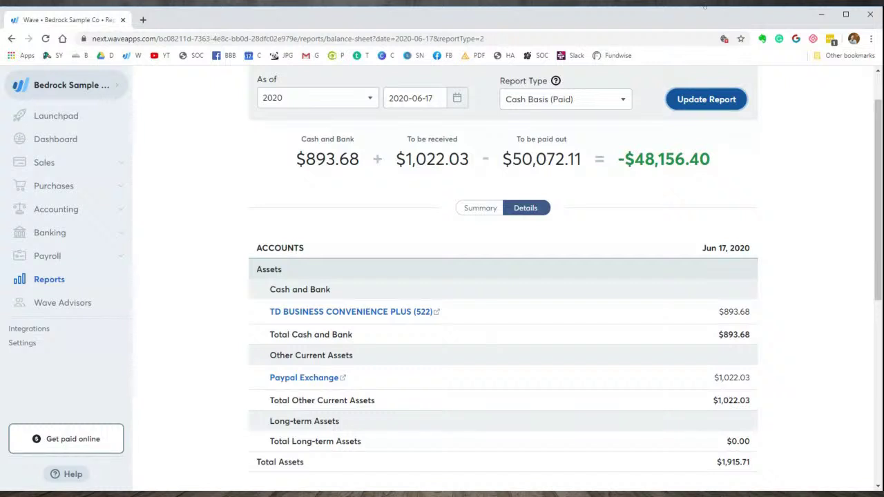
left_click(705, 5)
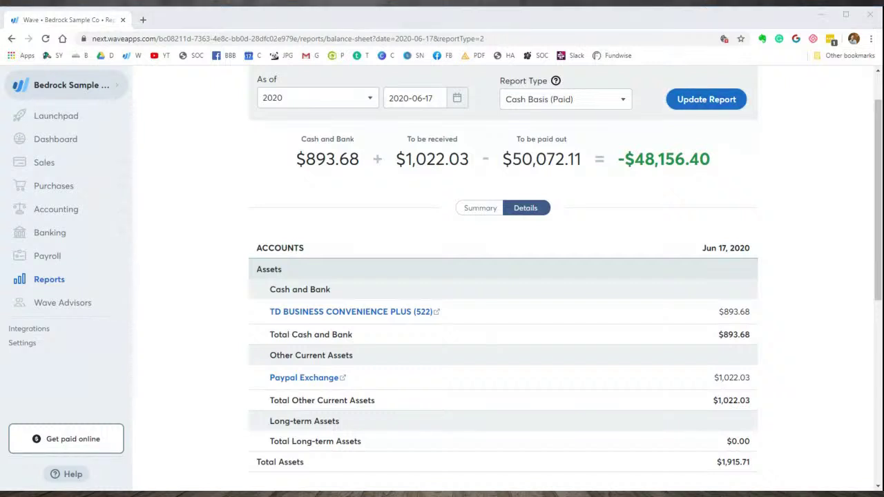